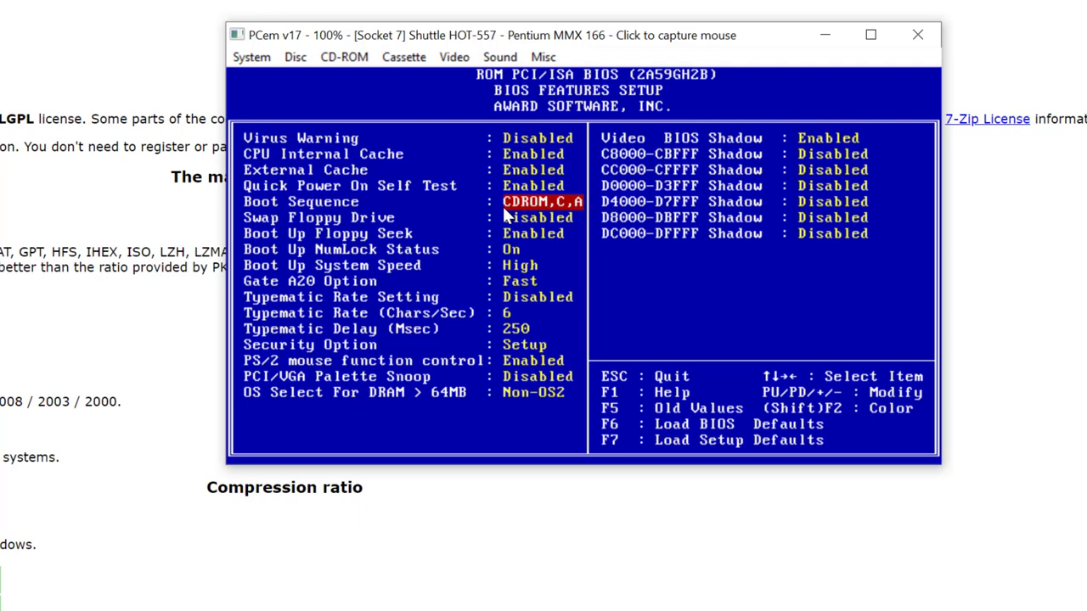
# Choose Save & Exit Setup in the BIOS, confirm with Y, and reboot the emulated PC
pyautogui.press('Escape')
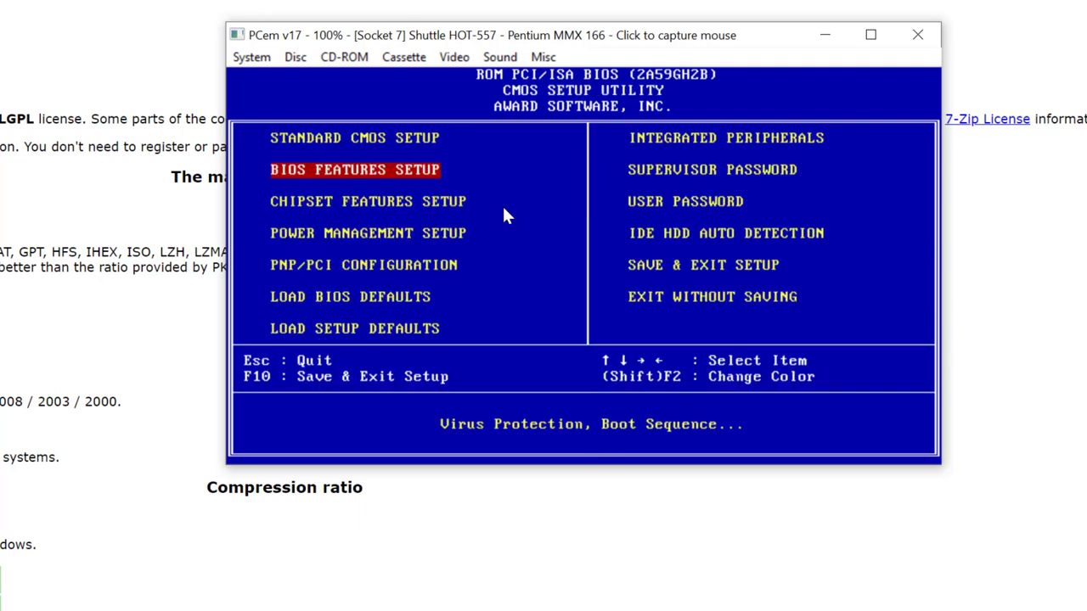
pyautogui.press('Right')
pyautogui.press('Down')
pyautogui.press('Down')
pyautogui.press('Down')
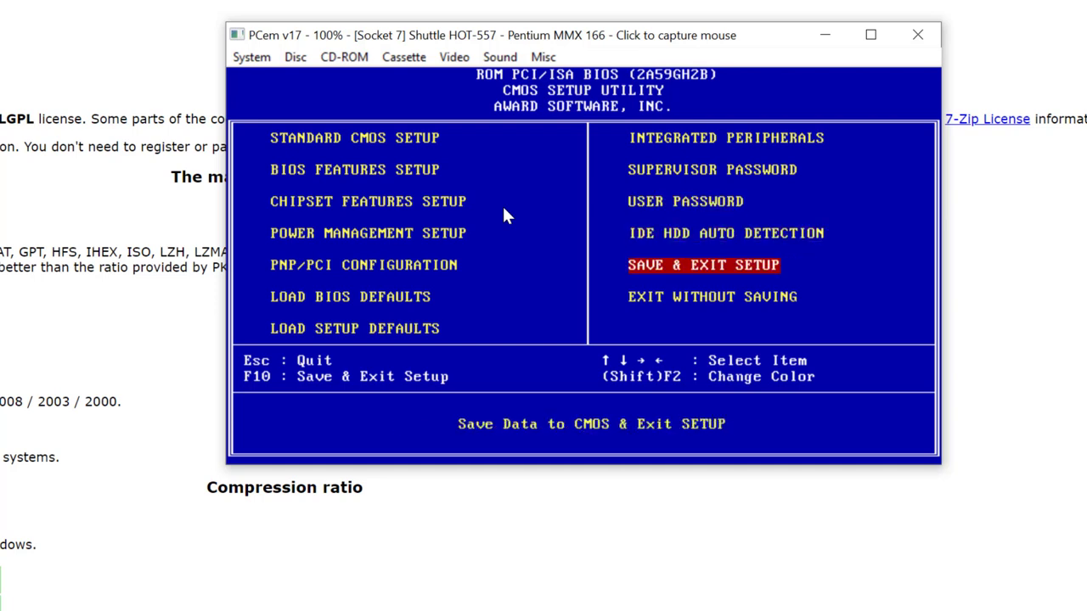
pyautogui.press('Return')
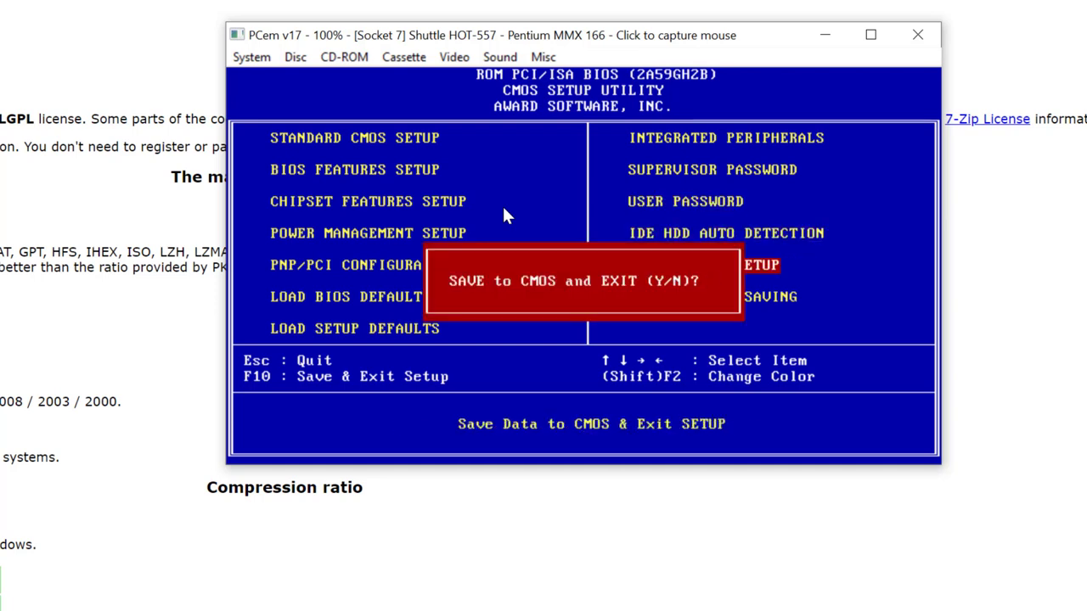
pyautogui.write('y')
pyautogui.press('Return')
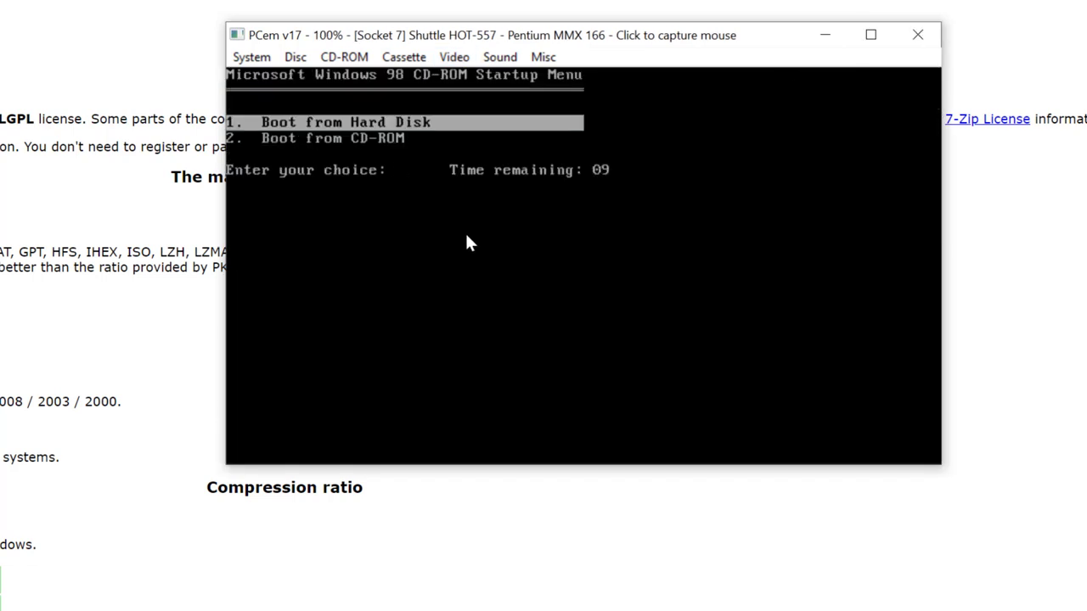
# Highlight CD-ROM boot, then try the Resizable and custom video resolution options
pyautogui.press('Down')
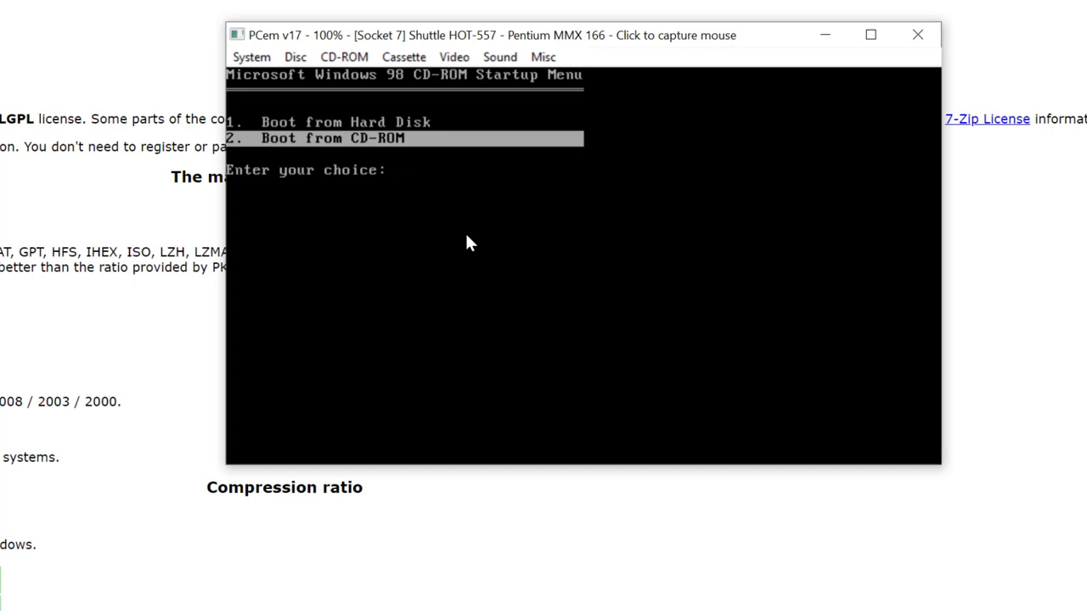
pyautogui.click(456, 58)
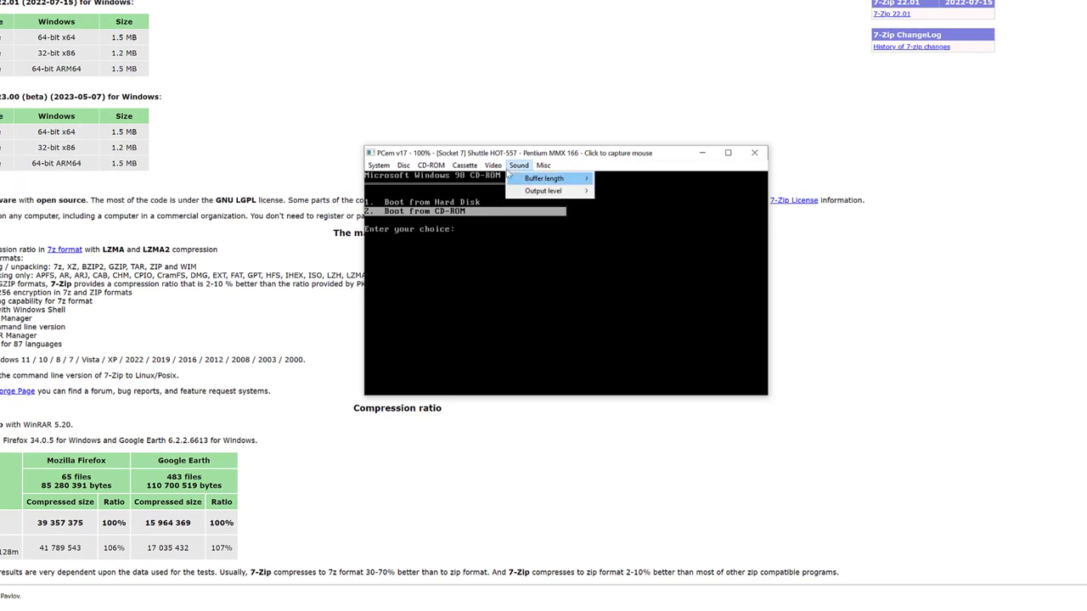
pyautogui.moveTo(535, 180)
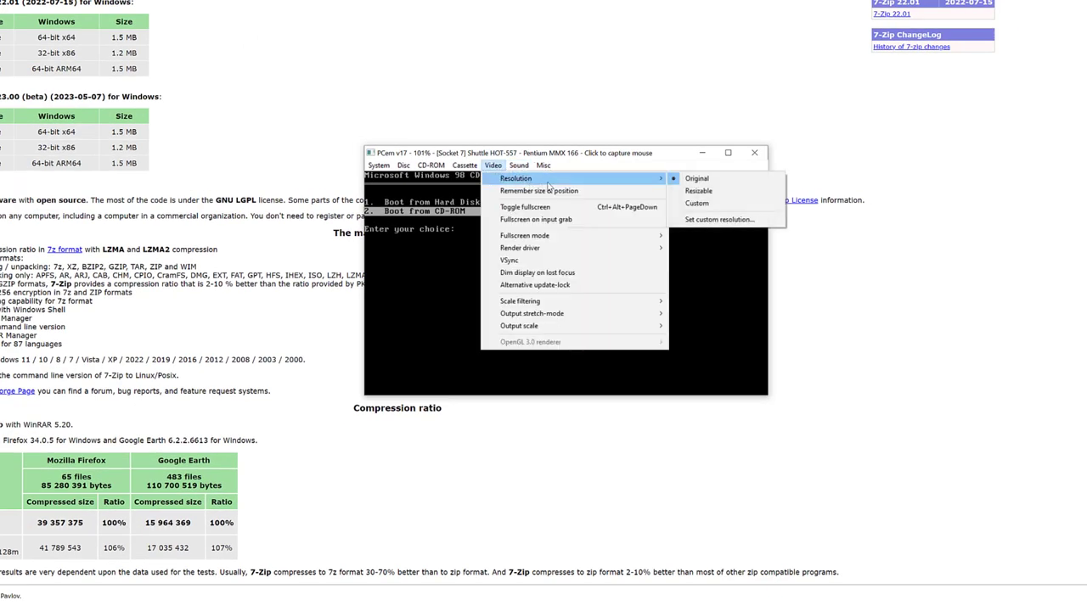
pyautogui.click(701, 191)
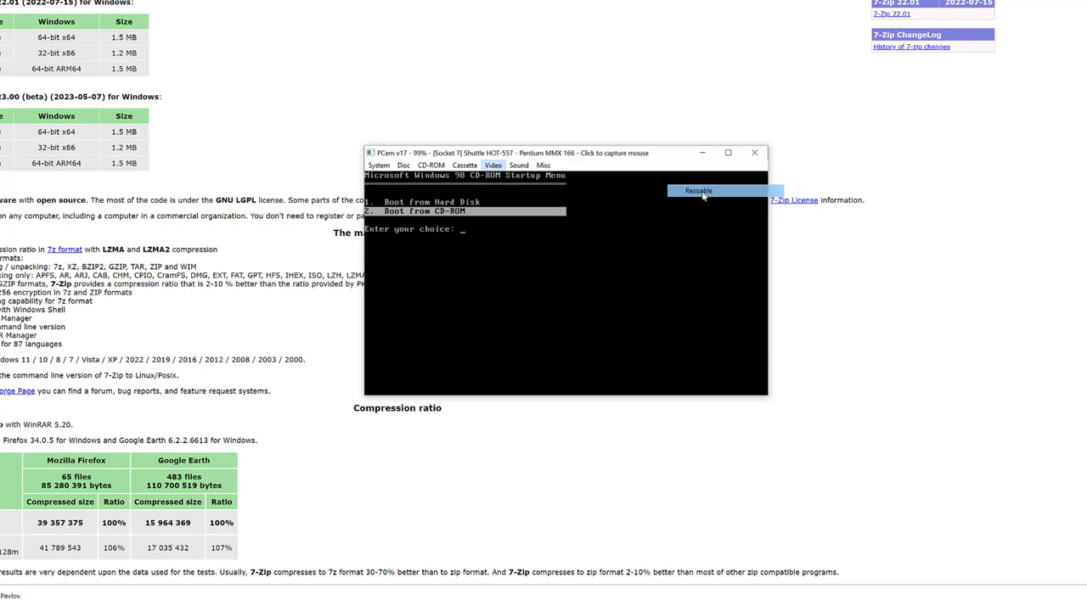
pyautogui.click(496, 168)
pyautogui.moveTo(633, 183)
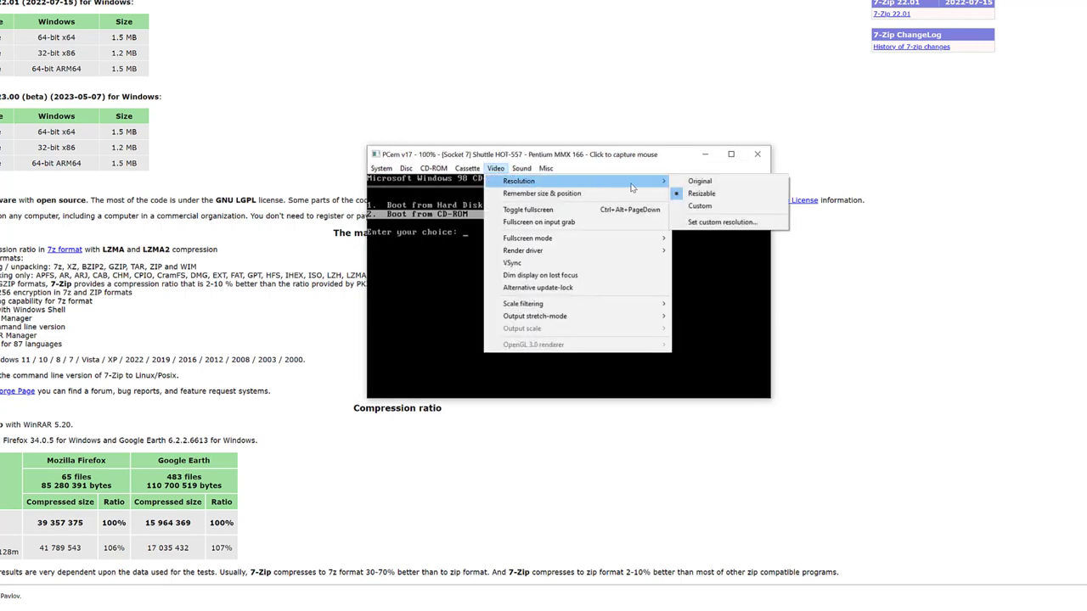
pyautogui.click(704, 206)
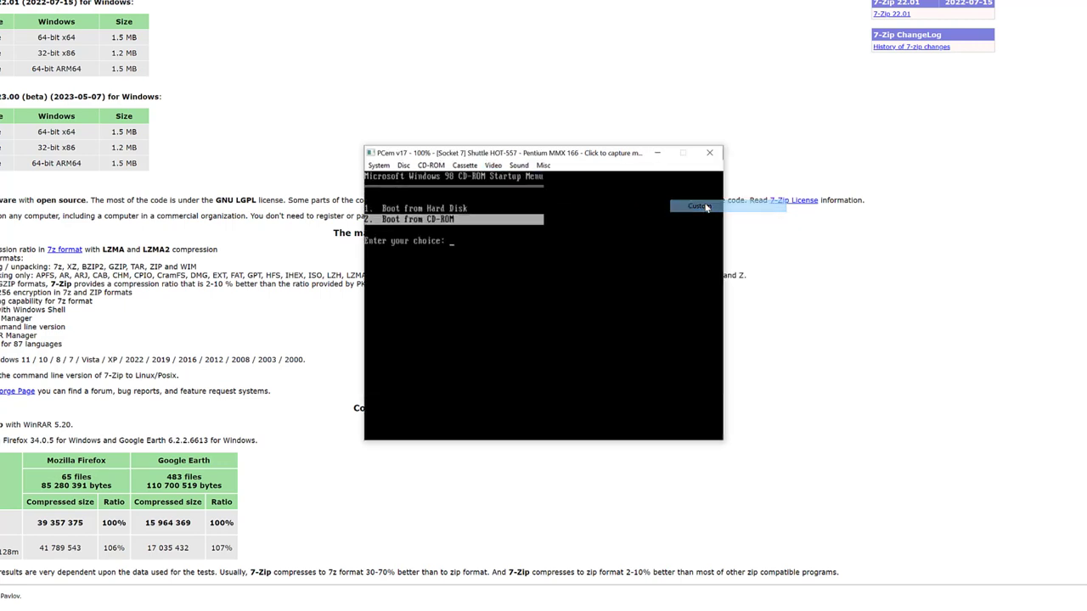
# Set the video resolution back to Resizable, then enlarge the emulator window and move it up-left
pyautogui.click(495, 167)
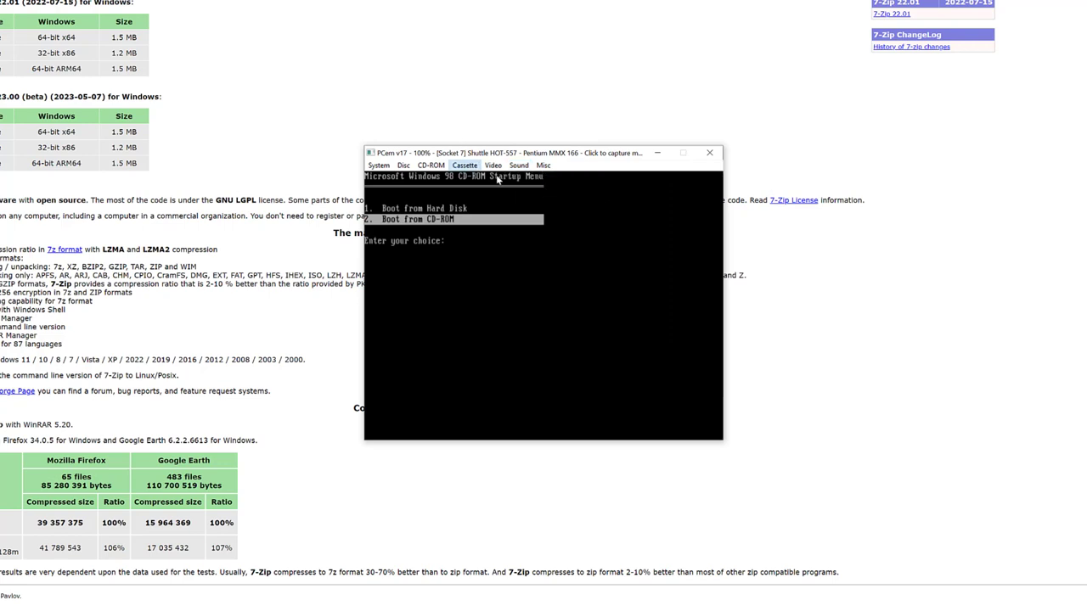
pyautogui.click(493, 166)
pyautogui.moveTo(645, 179)
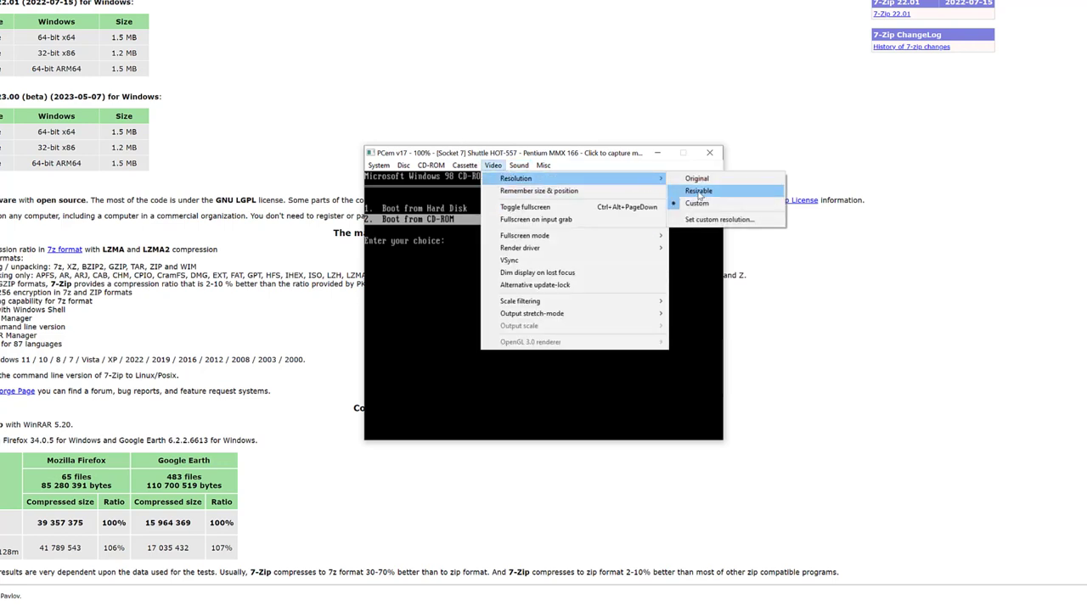
pyautogui.click(699, 192)
pyautogui.moveTo(723, 442); pyautogui.dragTo(949, 566)
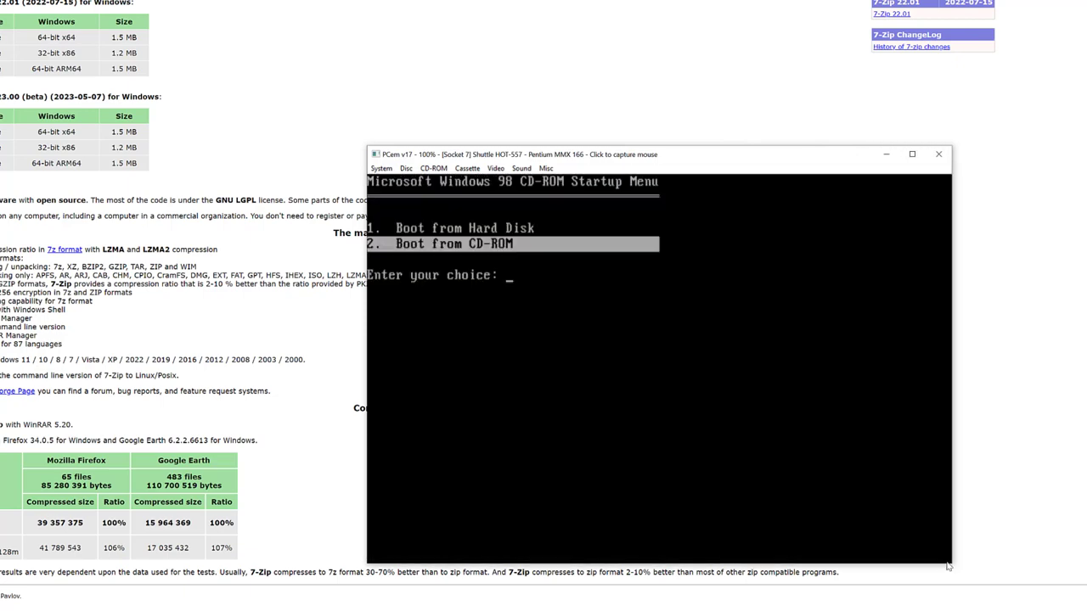
pyautogui.moveTo(507, 155); pyautogui.dragTo(367, 58)
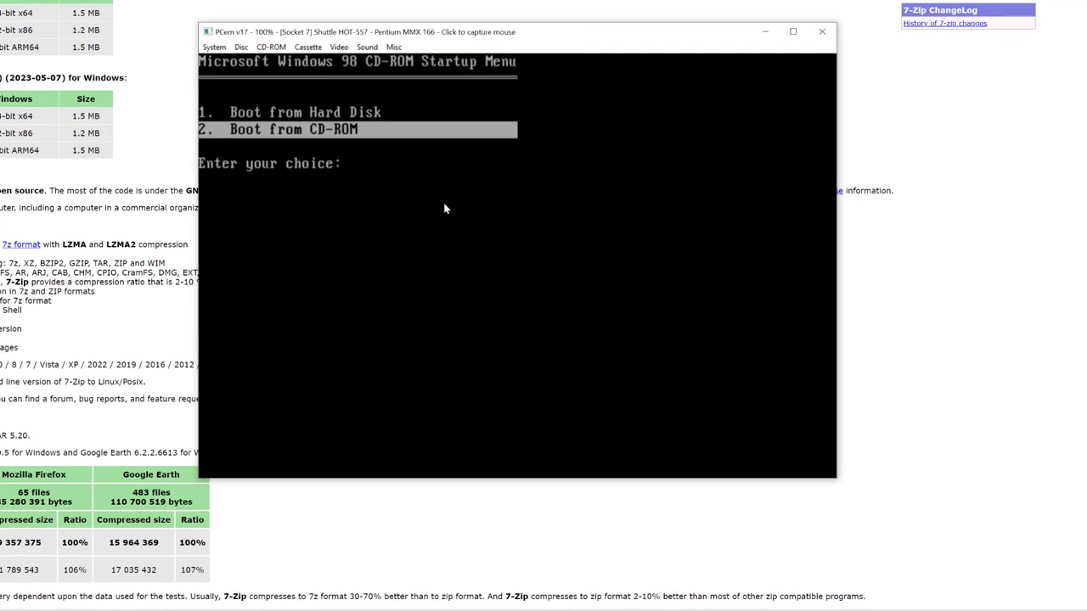
# Boot from CD-ROM and start Setup, configuring the unallocated disk space with large disk support enabled
pyautogui.press('Return')
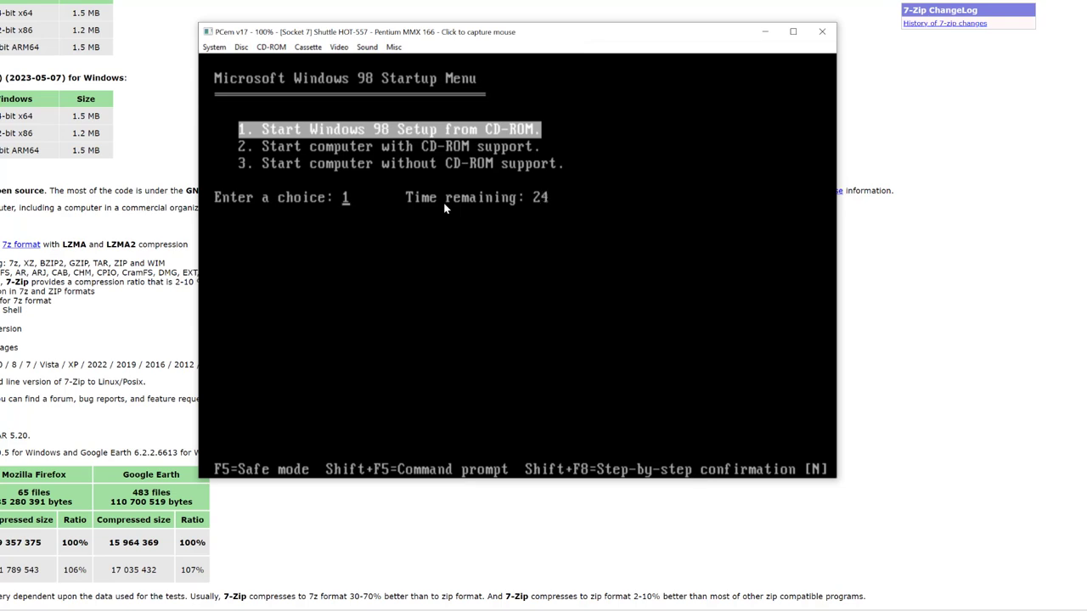
pyautogui.press('Return')
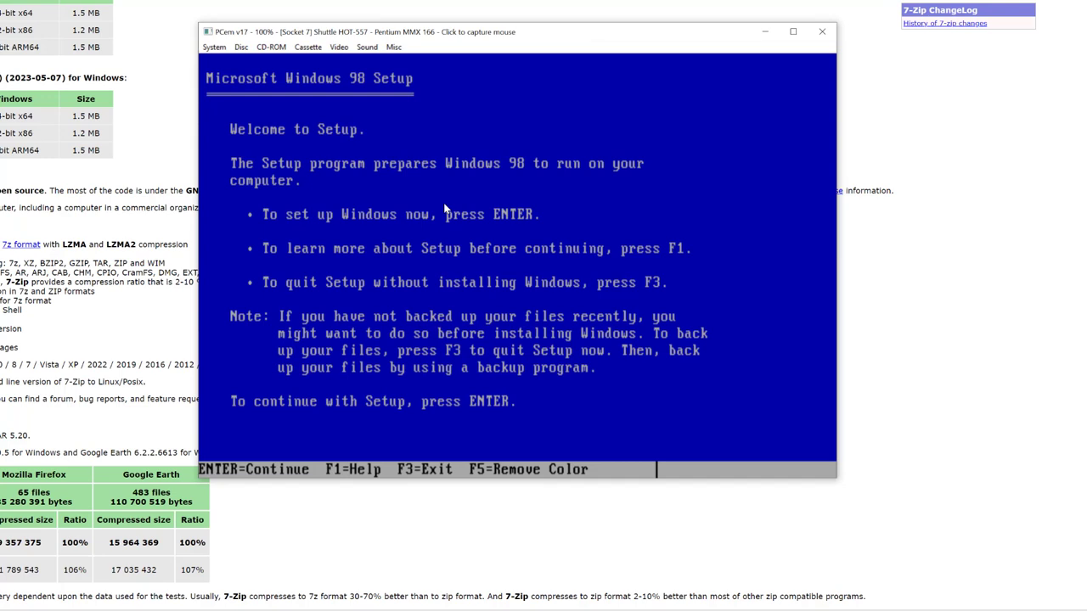
pyautogui.press('Return')
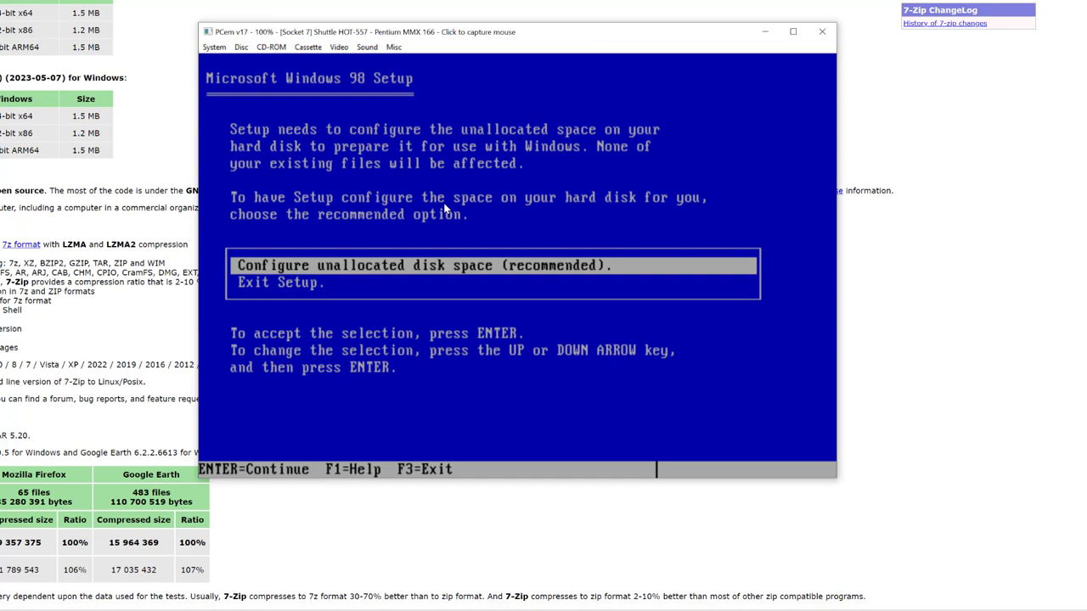
pyautogui.press('Return')
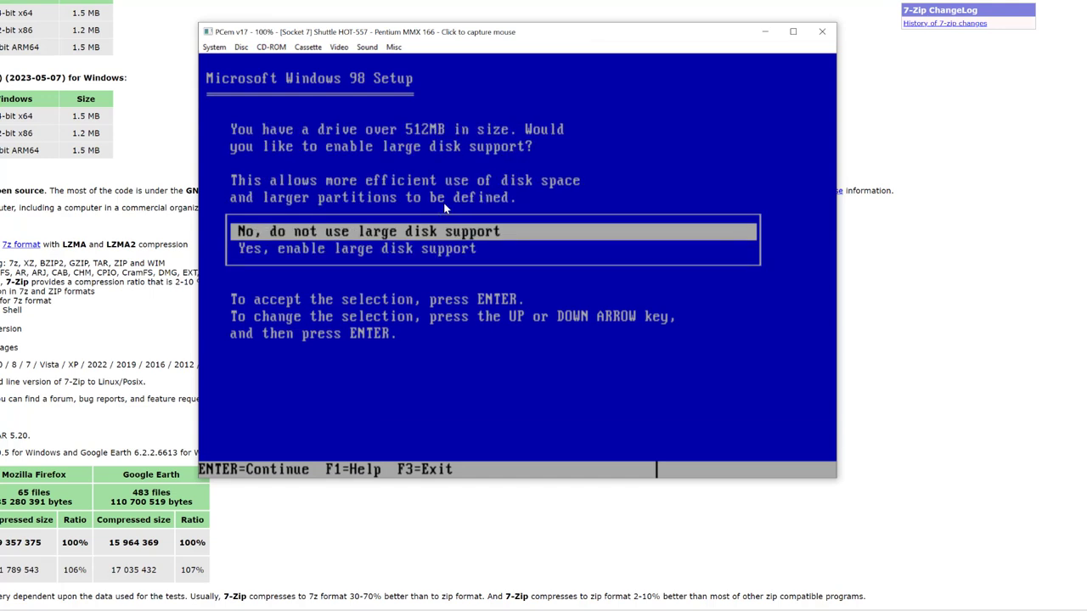
pyautogui.press('Down')
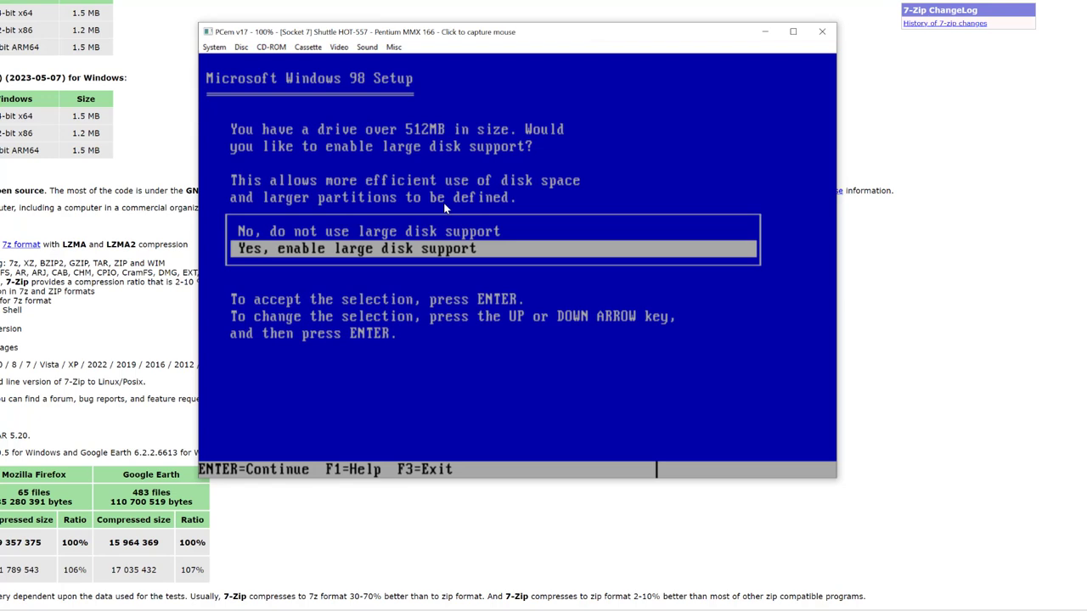
pyautogui.press('Return')
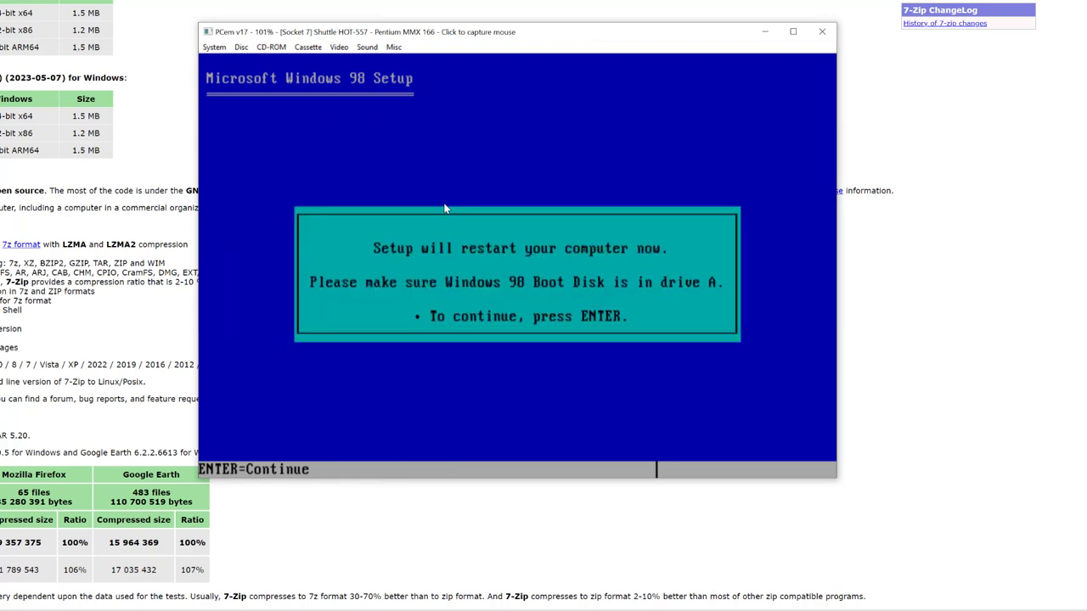
pyautogui.press('Return')
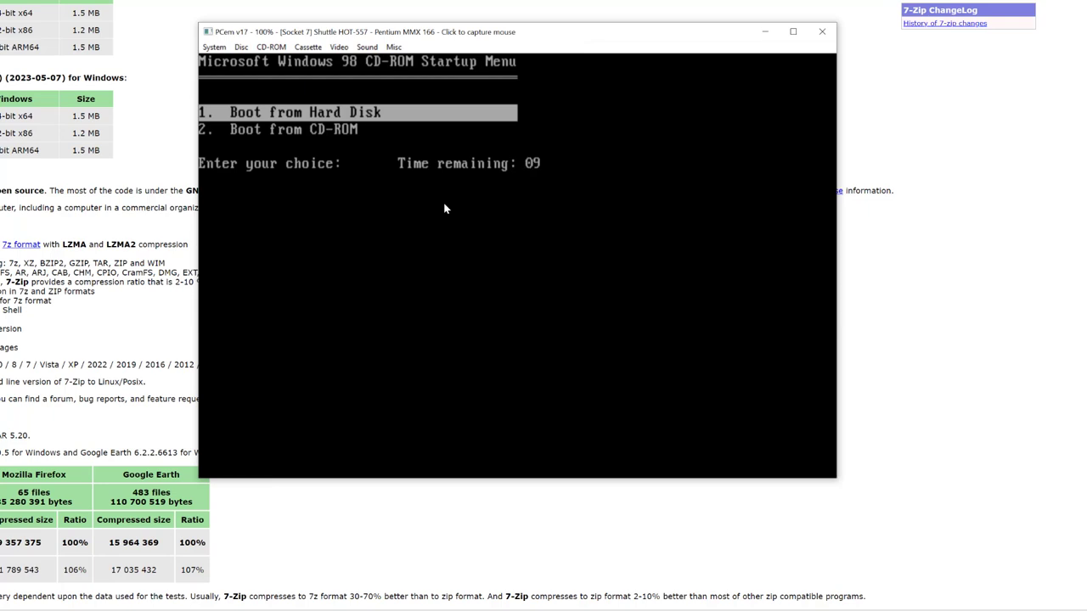
# Boot from CD-ROM, choose option 1 to start Setup, and let ScanDisk check drive C
pyautogui.press('Down')
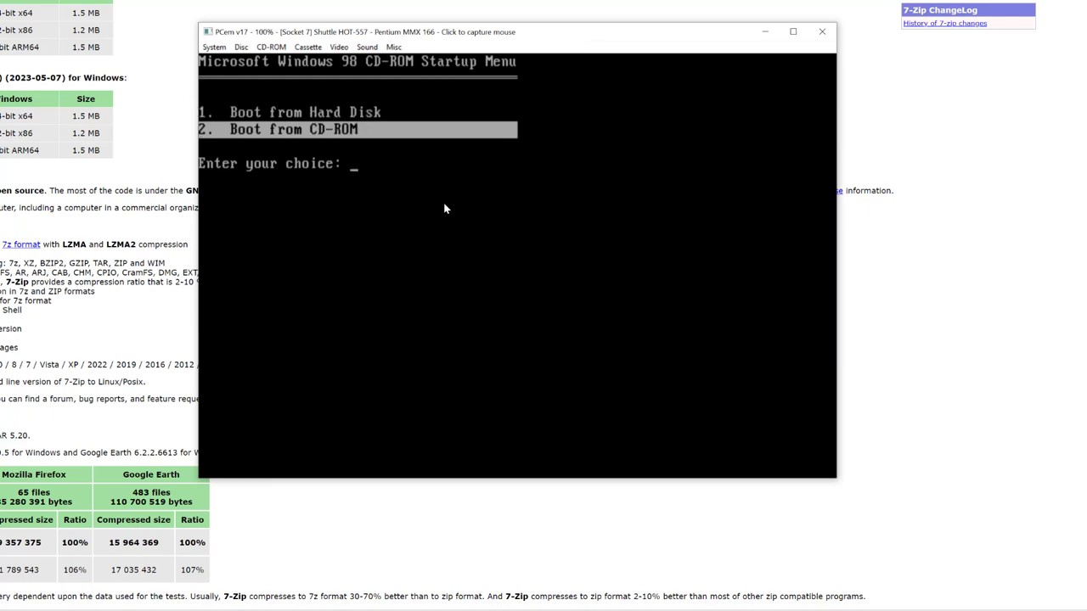
pyautogui.press('Return')
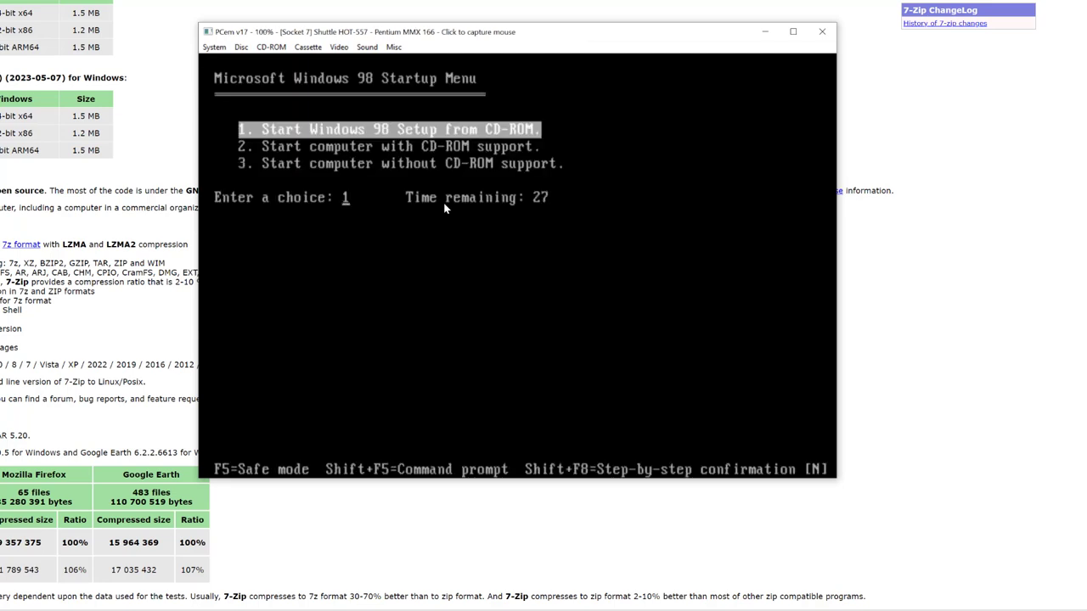
pyautogui.press('Return')
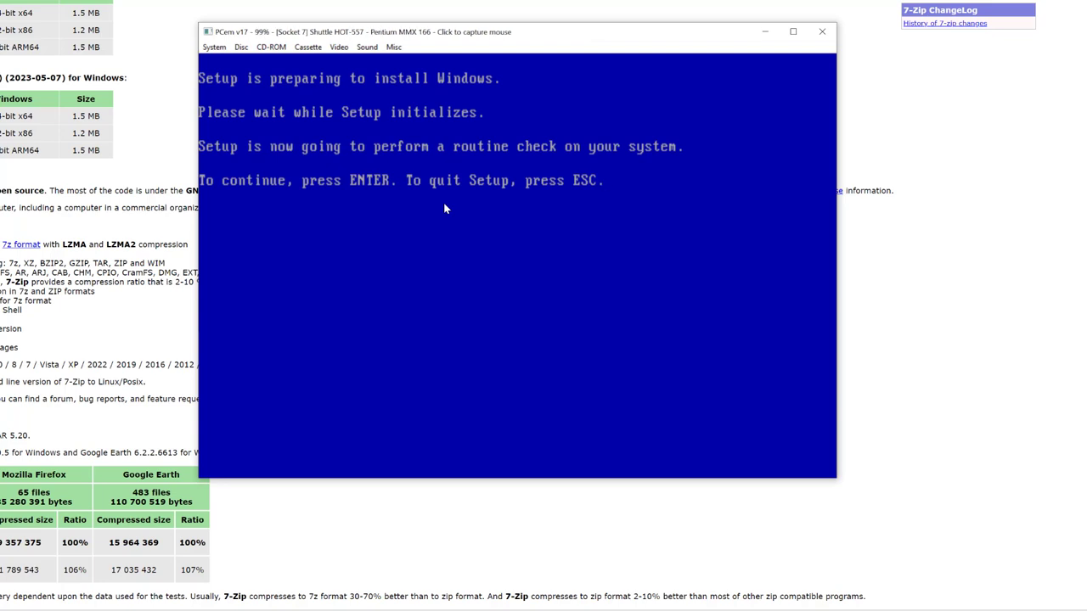
pyautogui.press('Return')
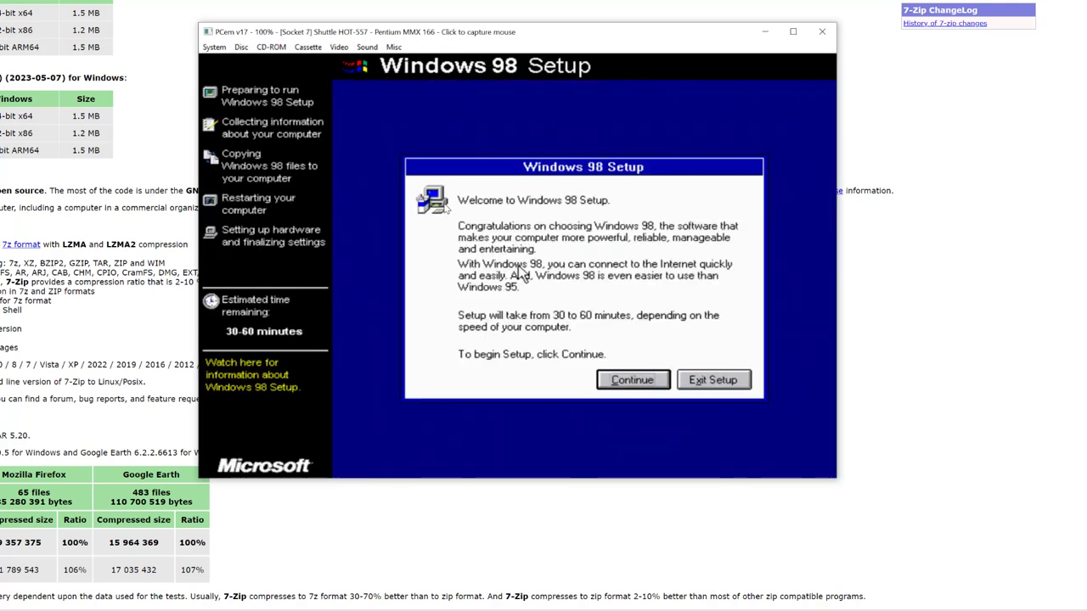
# Start the Setup wizard, keep C:\WINDOWS as the install folder, and choose Custom setup
pyautogui.click(518, 269)
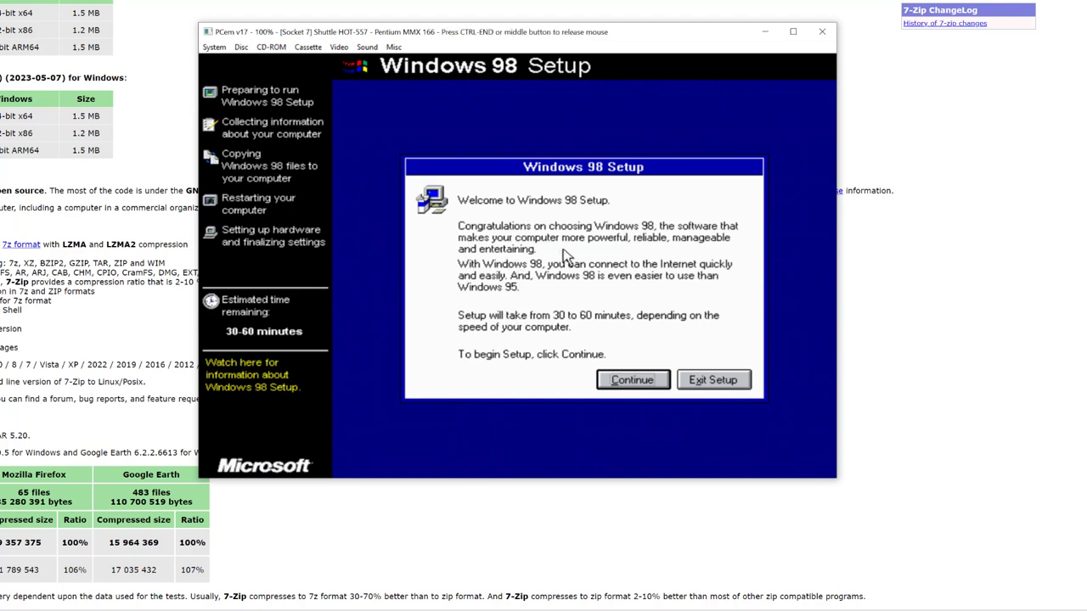
pyautogui.click(628, 382)
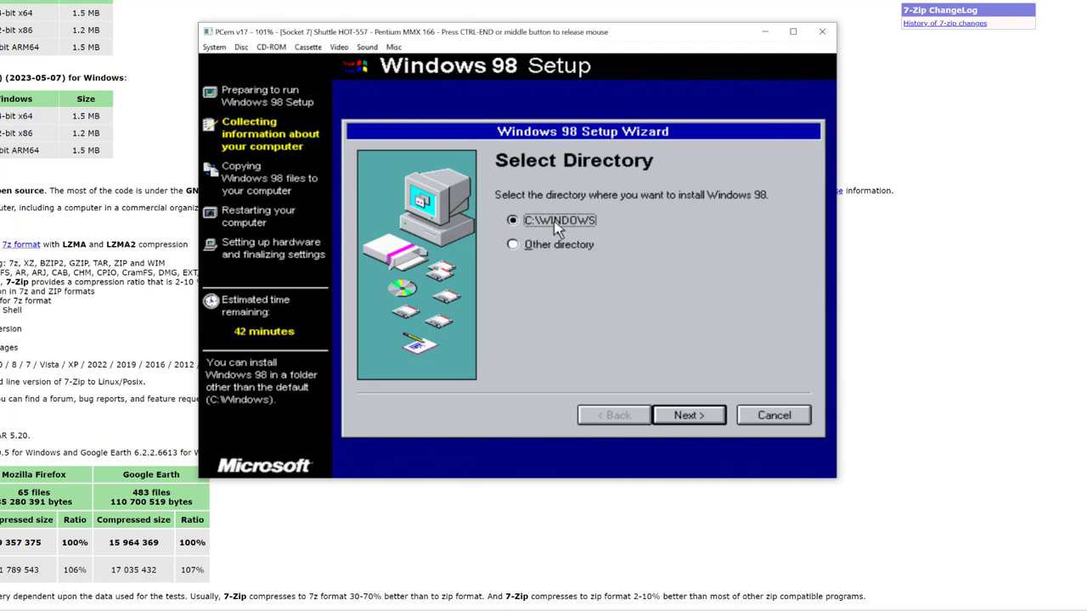
pyautogui.click(688, 418)
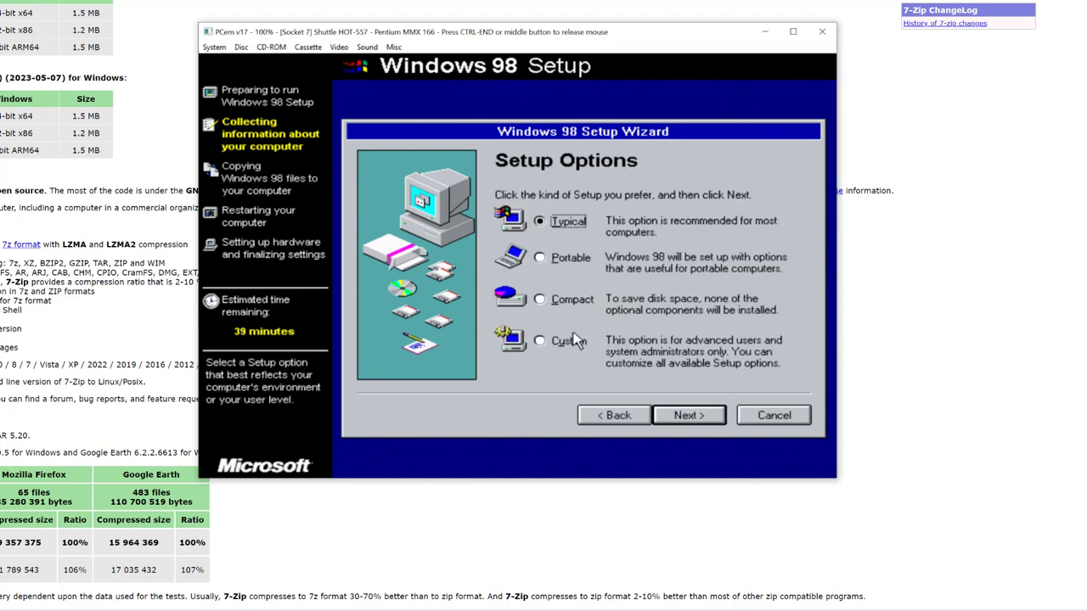
pyautogui.click(540, 340)
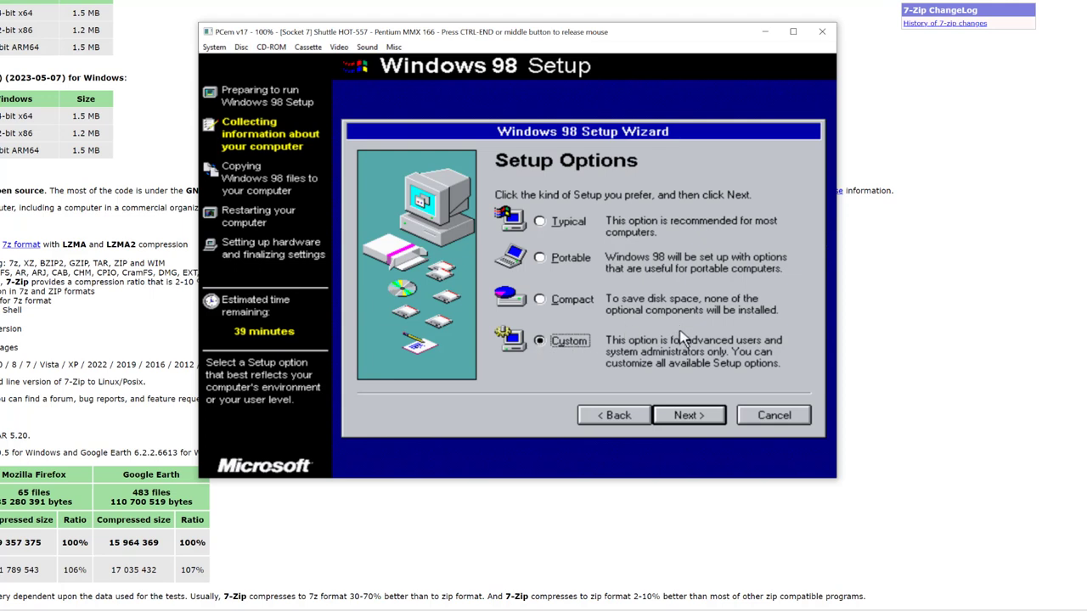
pyautogui.click(687, 417)
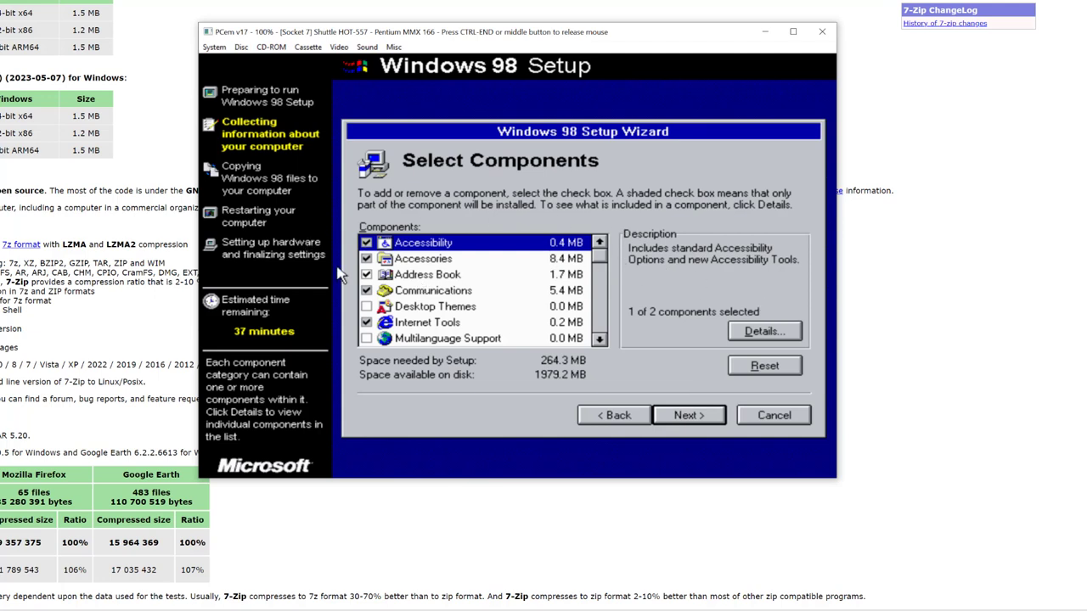
# In the Accessories details, tick Desktop Wallpaper, Games and Mouse Pointers and confirm
pyautogui.click(453, 263)
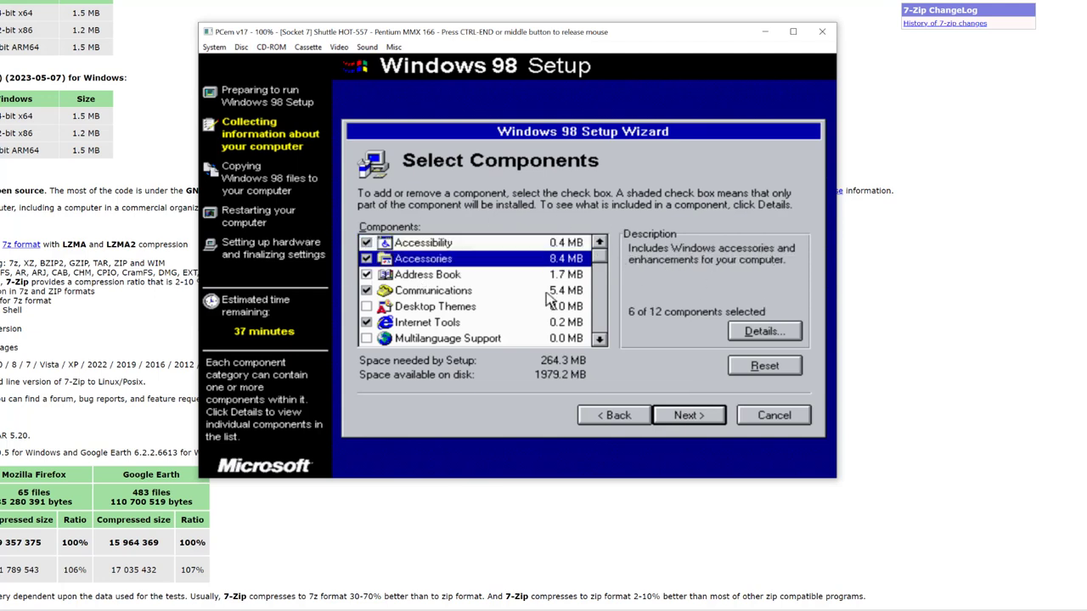
pyautogui.click(761, 334)
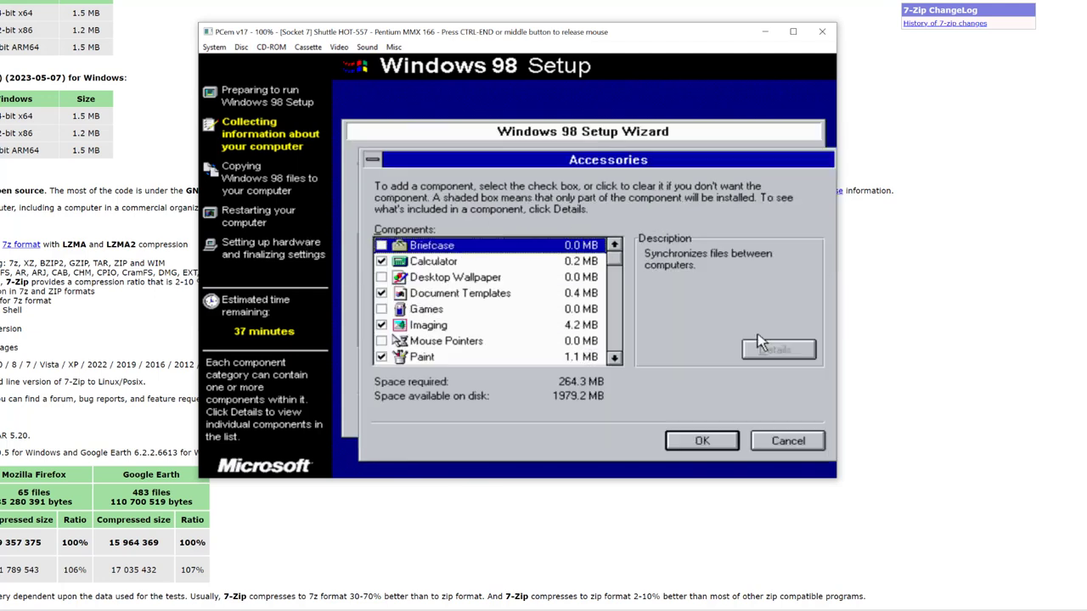
pyautogui.click(381, 278)
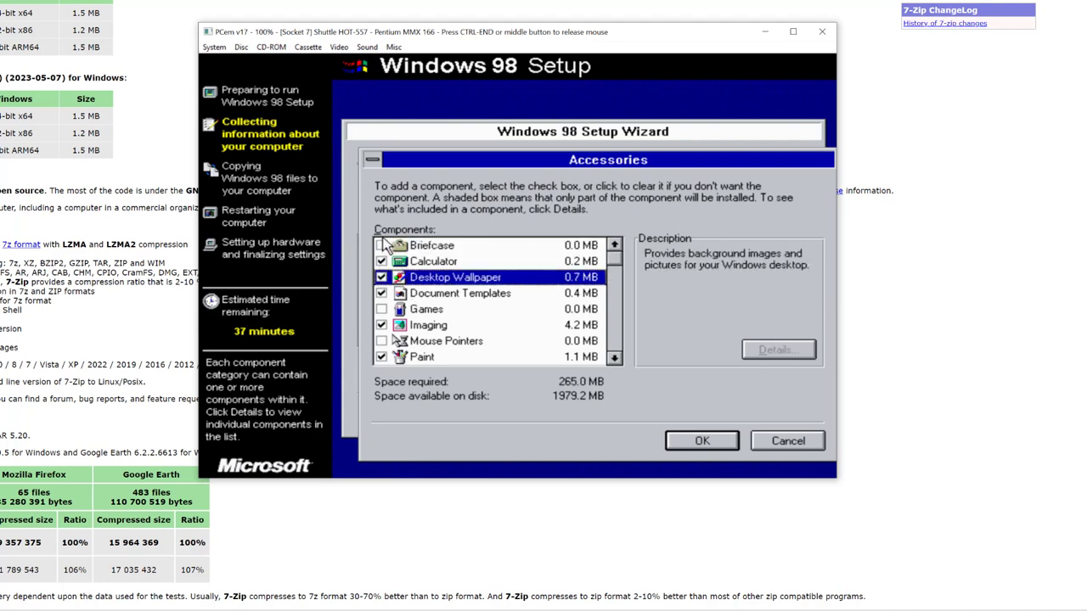
pyautogui.click(381, 309)
pyautogui.click(382, 341)
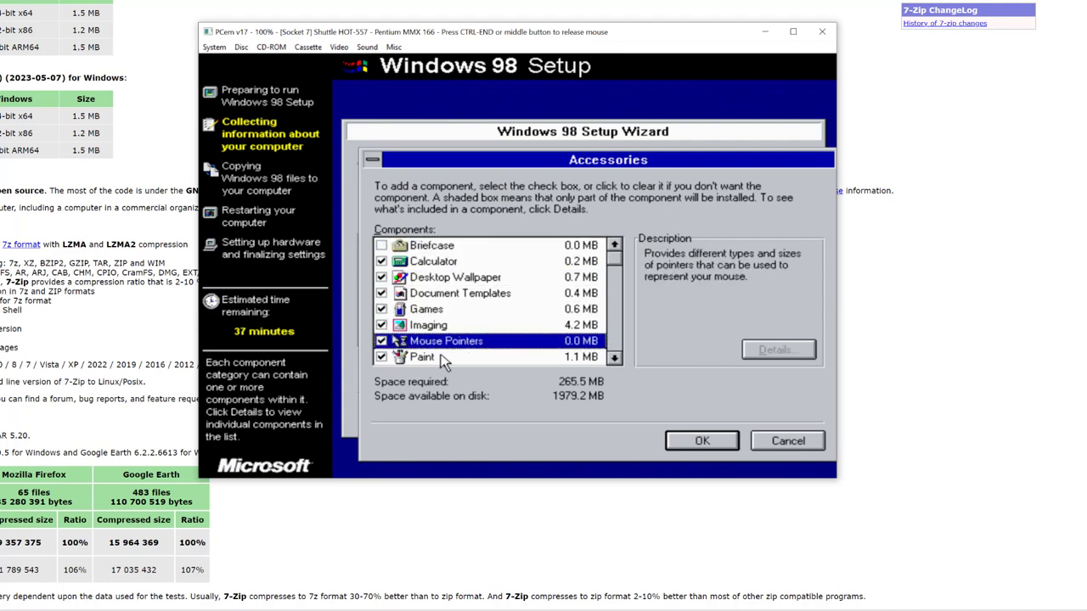
pyautogui.click(614, 357)
pyautogui.click(614, 358)
pyautogui.click(615, 357)
pyautogui.click(614, 358)
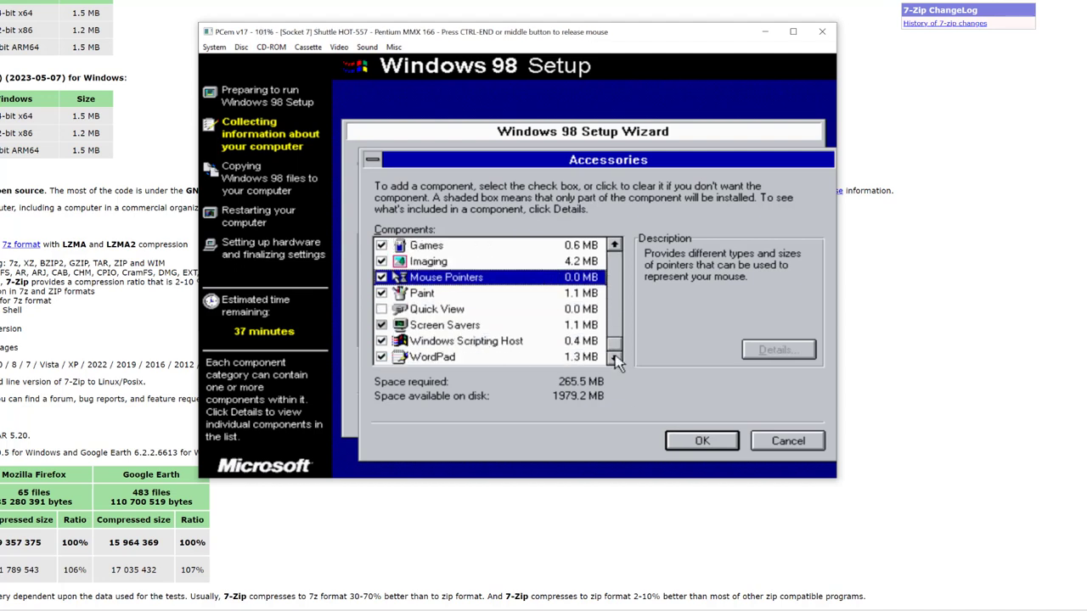
pyautogui.click(690, 443)
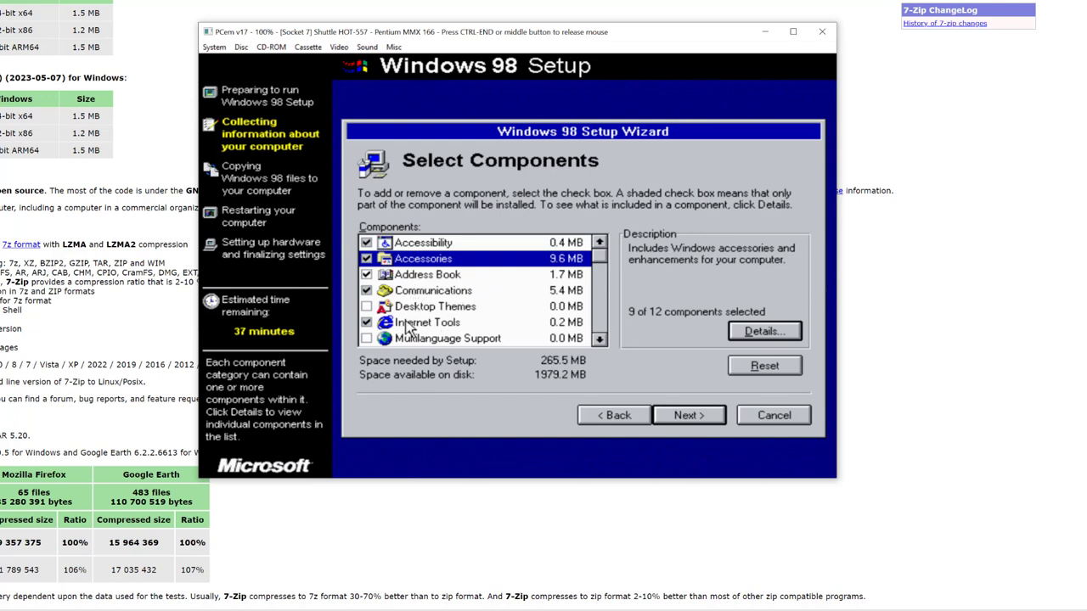
# Review the System Tools components without changes and continue past component selection
pyautogui.click(597, 341)
pyautogui.click(597, 341)
pyautogui.click(597, 342)
pyautogui.click(597, 341)
pyautogui.click(597, 341)
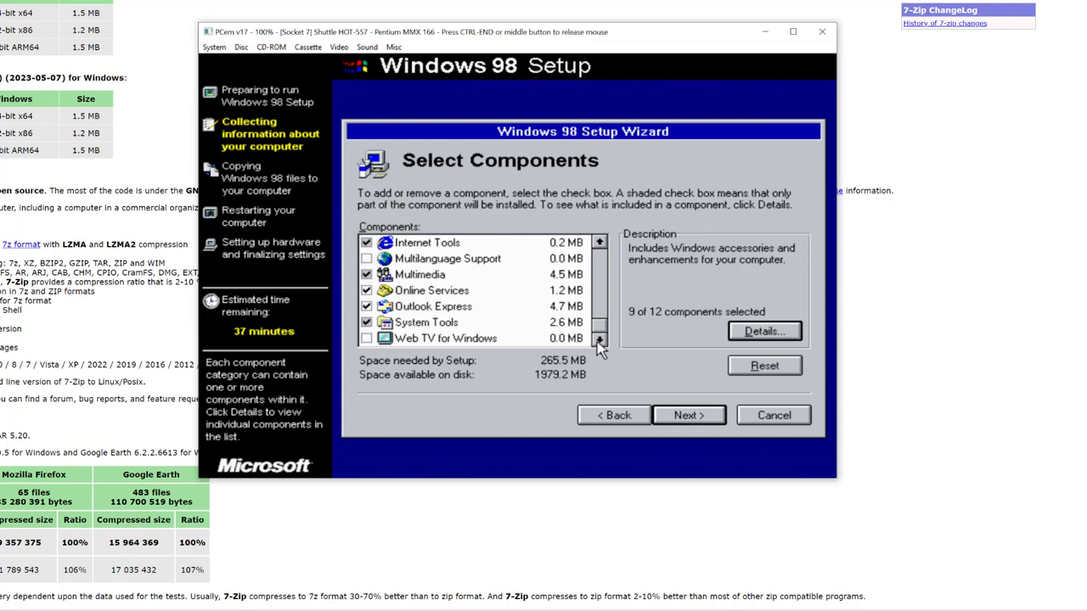
pyautogui.click(435, 323)
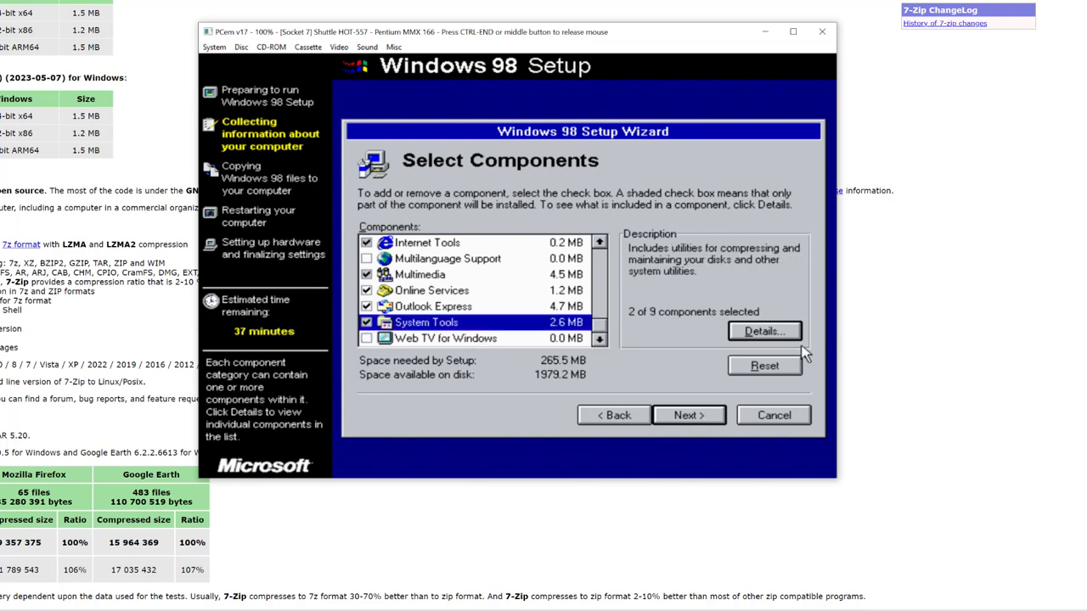
pyautogui.click(761, 332)
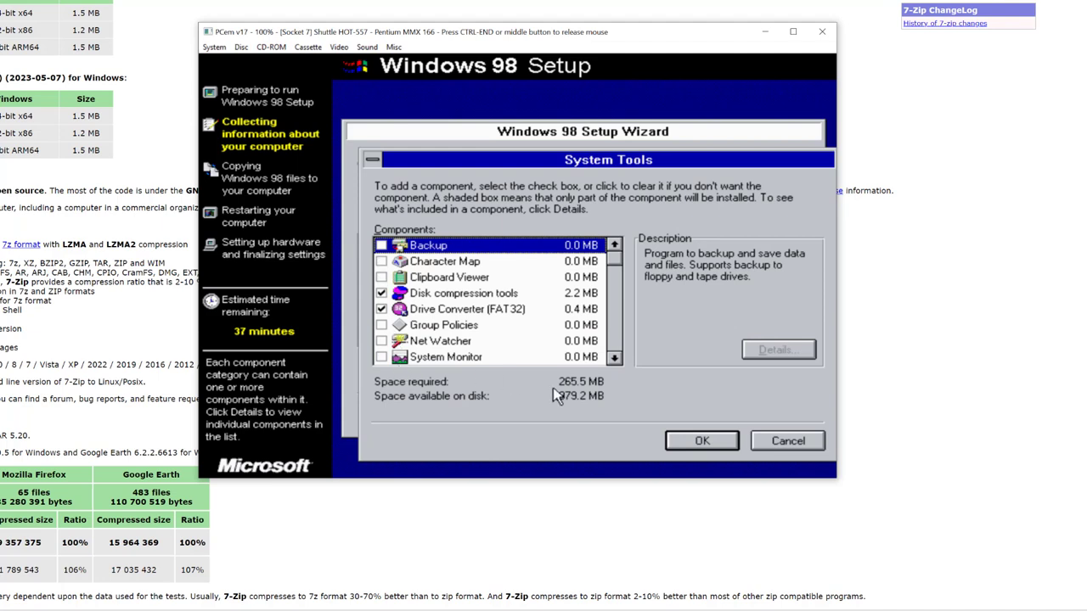
pyautogui.click(613, 357)
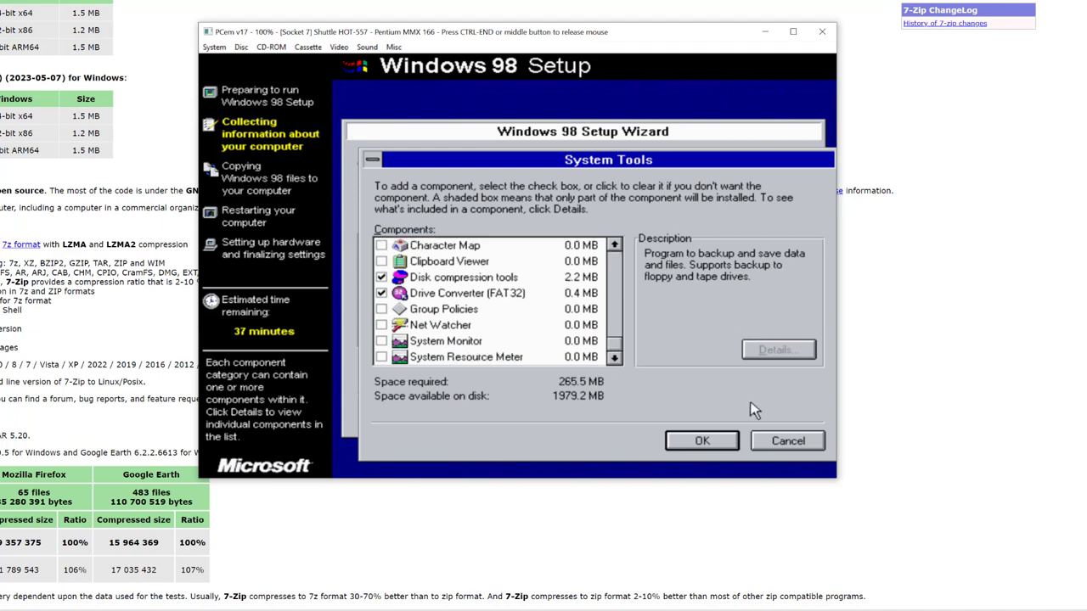
pyautogui.click(705, 443)
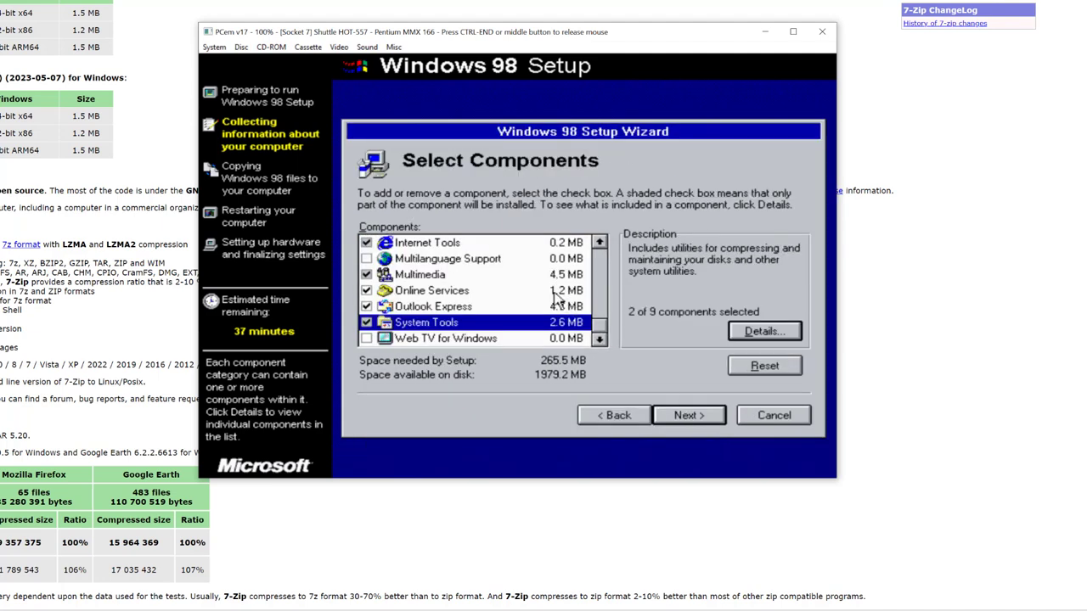
pyautogui.click(689, 415)
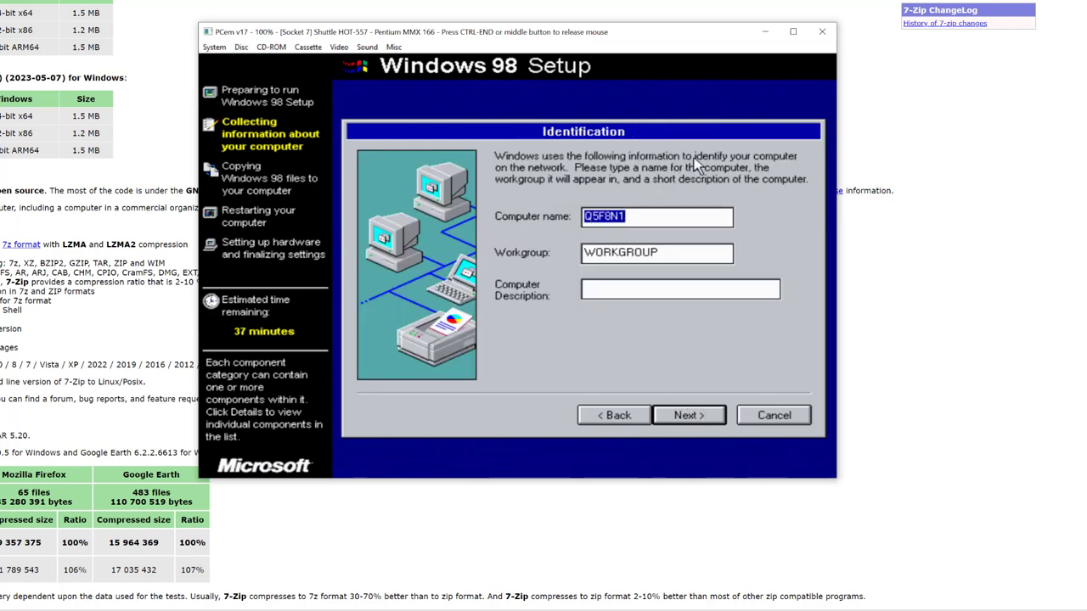
# Replace the default computer name with 'N' and continue
pyautogui.write('Nevets')
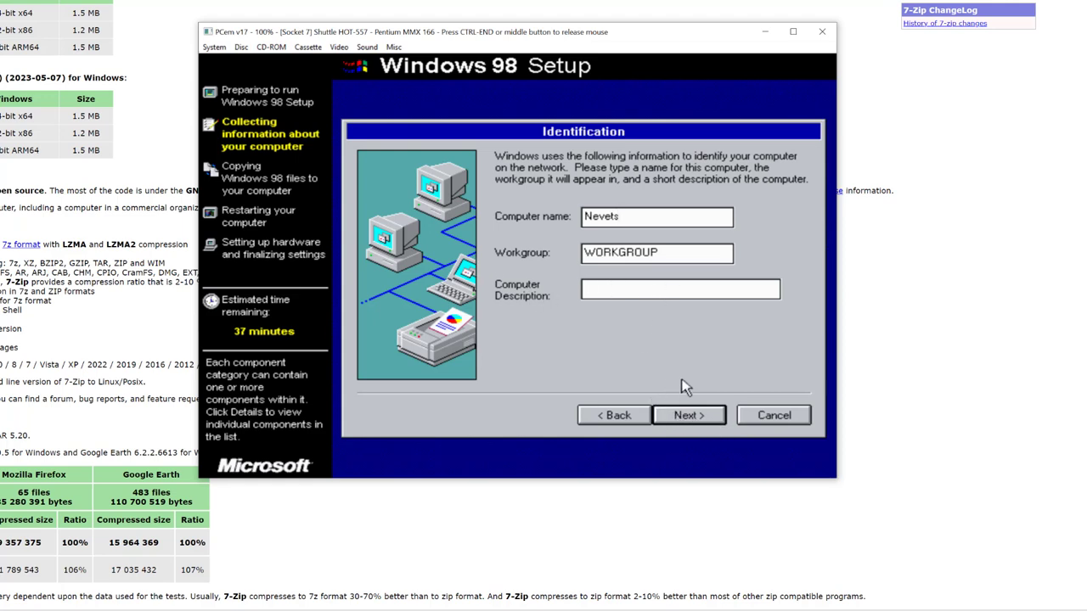
pyautogui.click(686, 417)
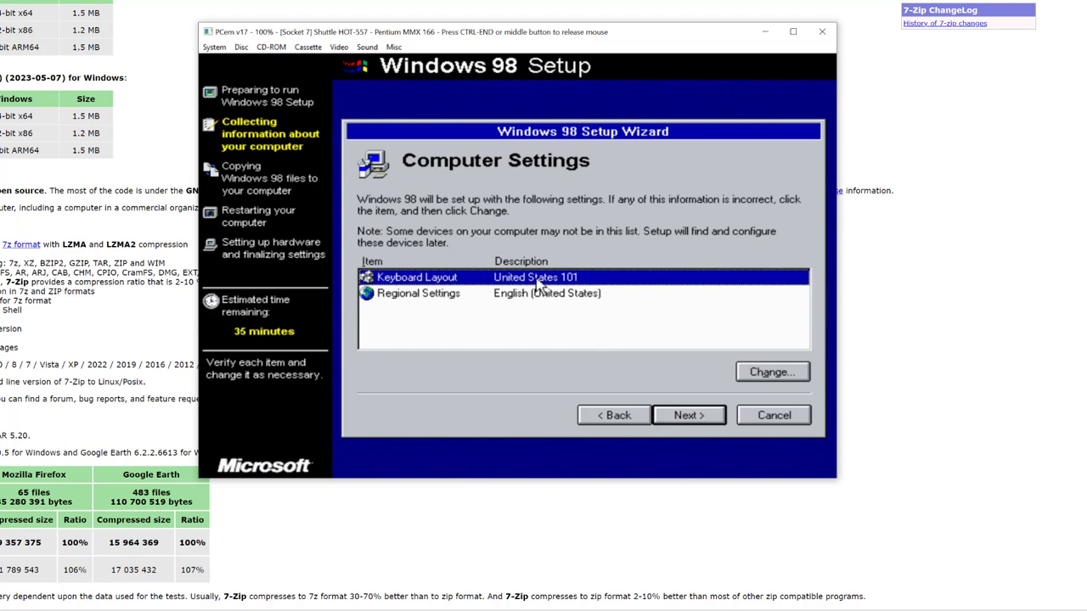
# Change the keyboard layout to British
pyautogui.click(771, 373)
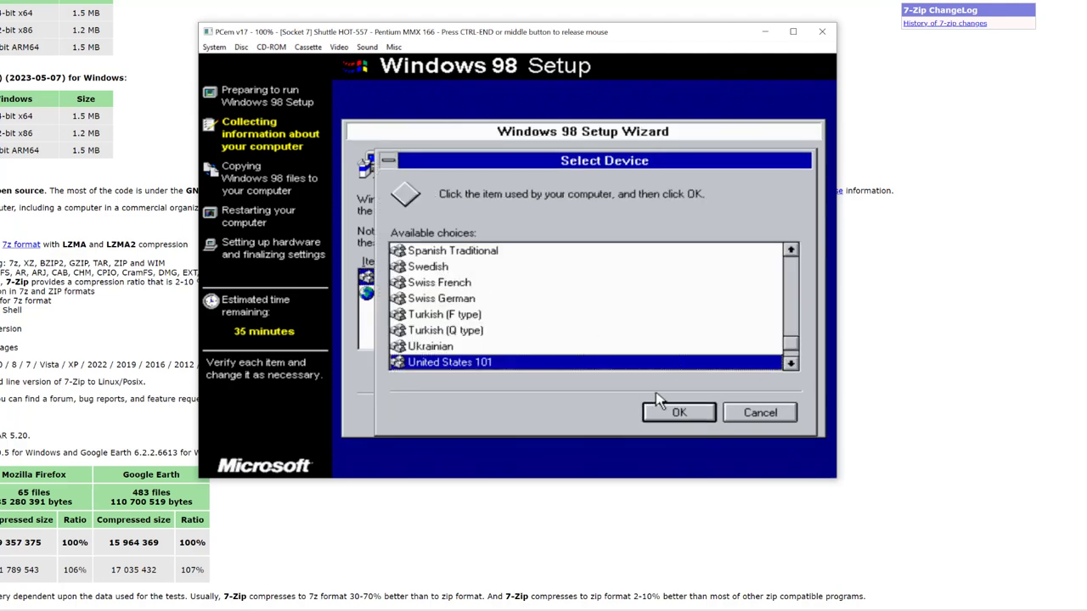
pyautogui.click(790, 364)
pyautogui.click(791, 364)
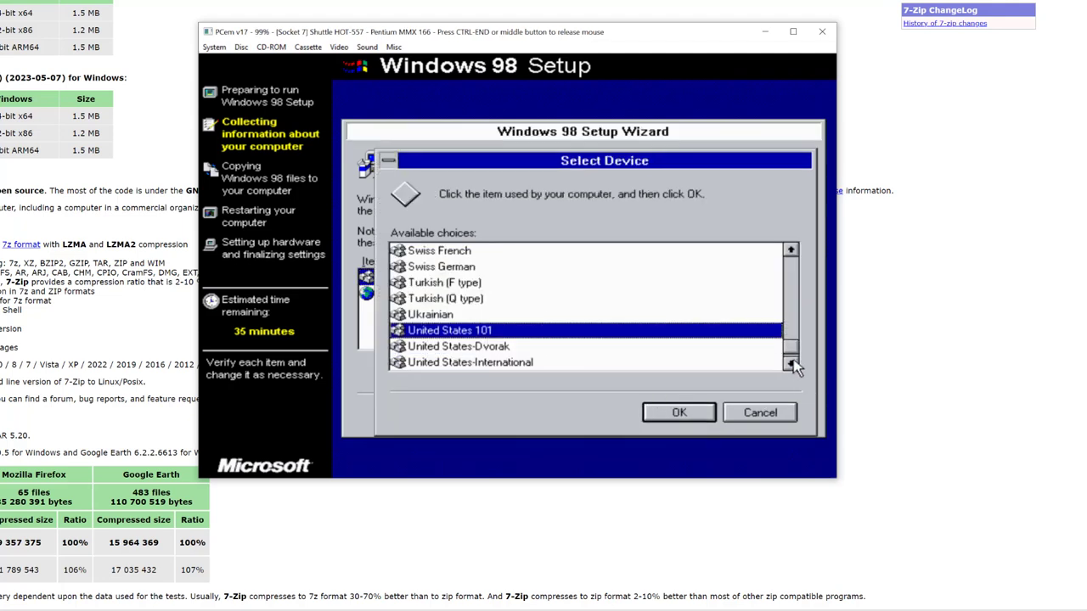
pyautogui.doubleClick(791, 365)
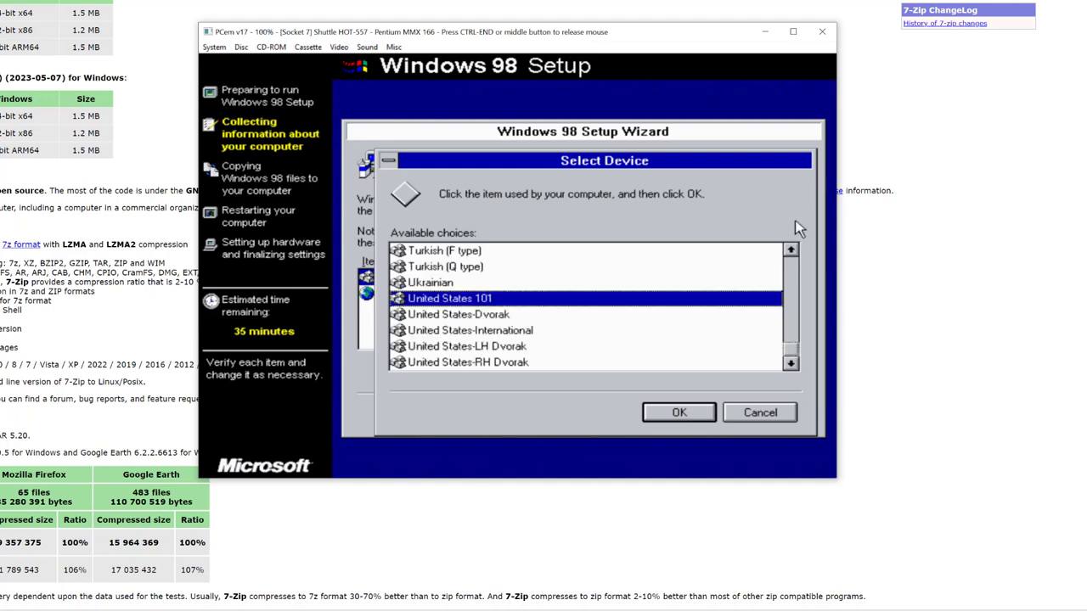
pyautogui.scroll(20, 771, 284)
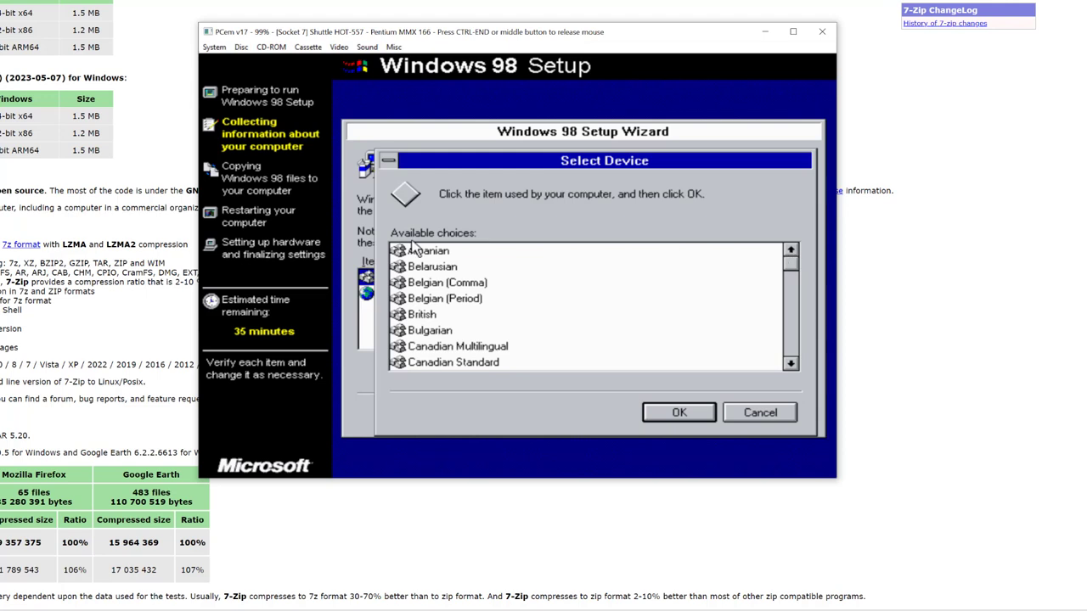
pyautogui.click(421, 315)
pyautogui.click(675, 413)
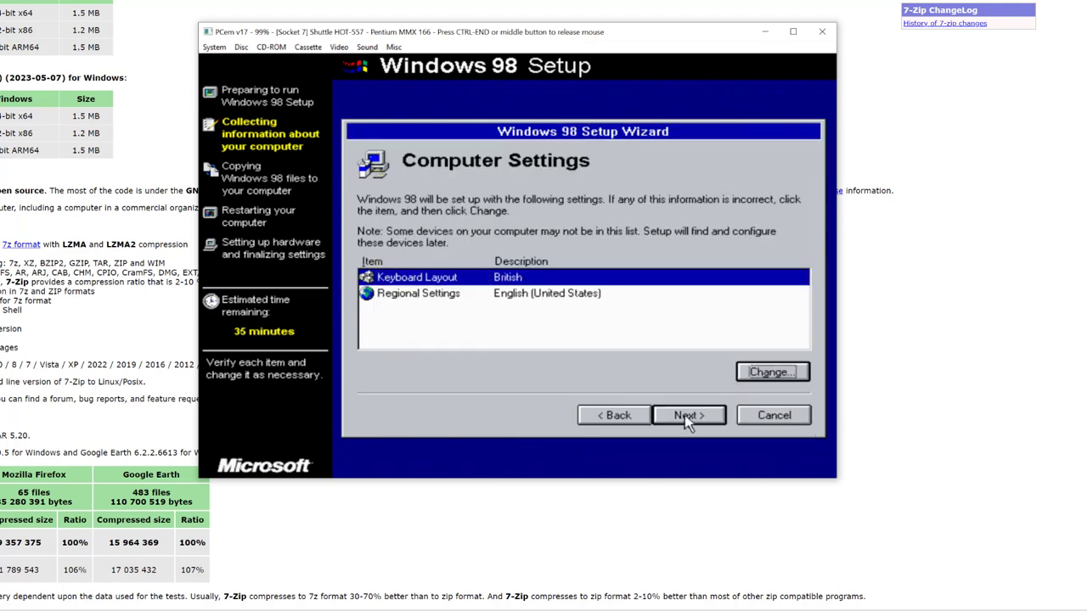
# Change the regional settings to English (British) and accept the computer settings
pyautogui.click(447, 293)
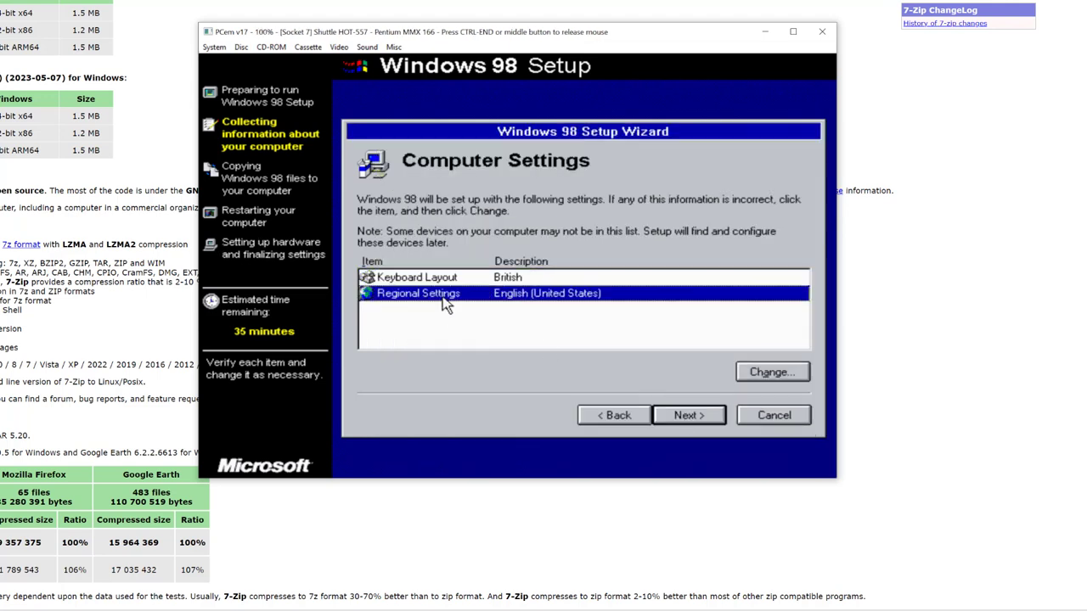
pyautogui.click(800, 372)
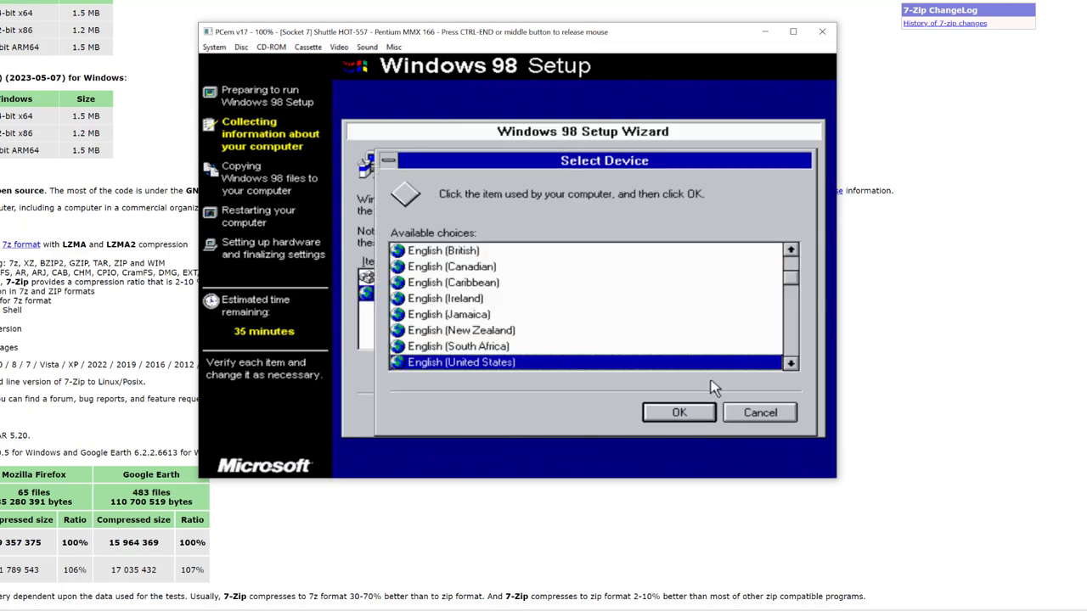
pyautogui.doubleClick(791, 364)
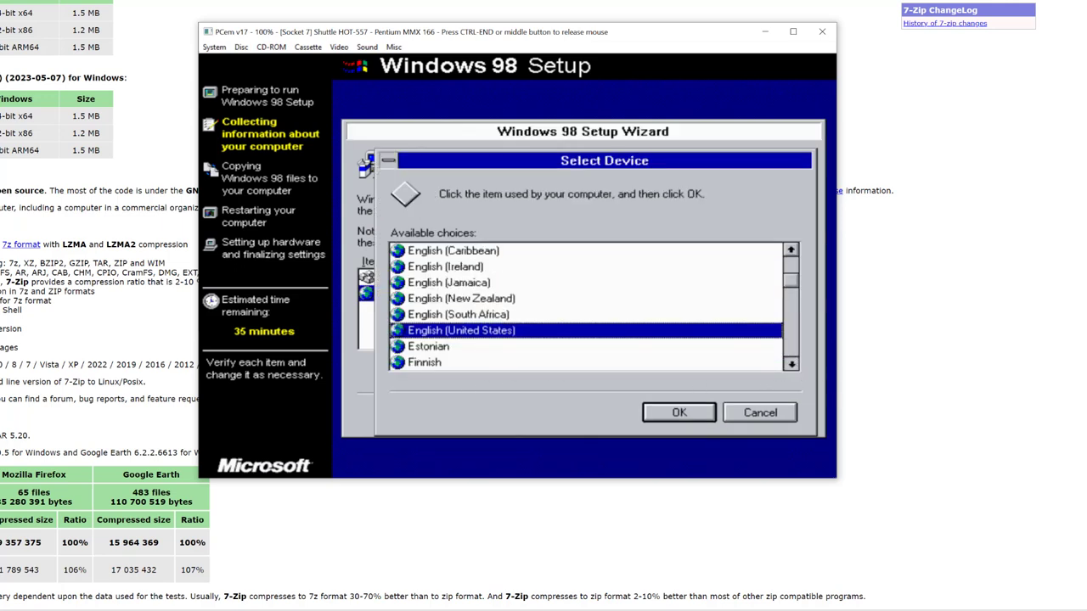
pyautogui.click(791, 365)
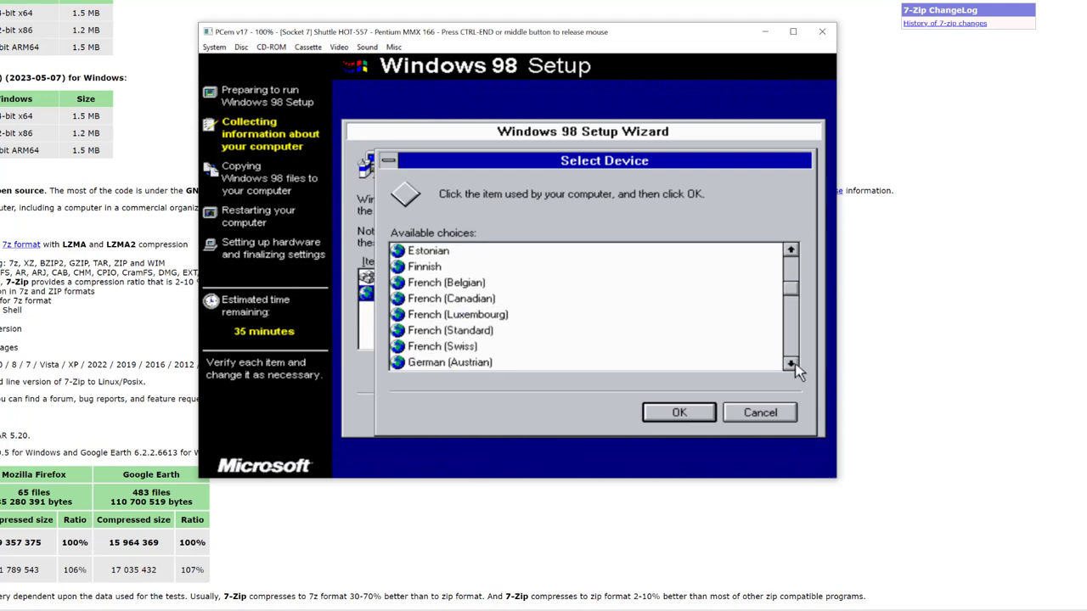
pyautogui.click(789, 253)
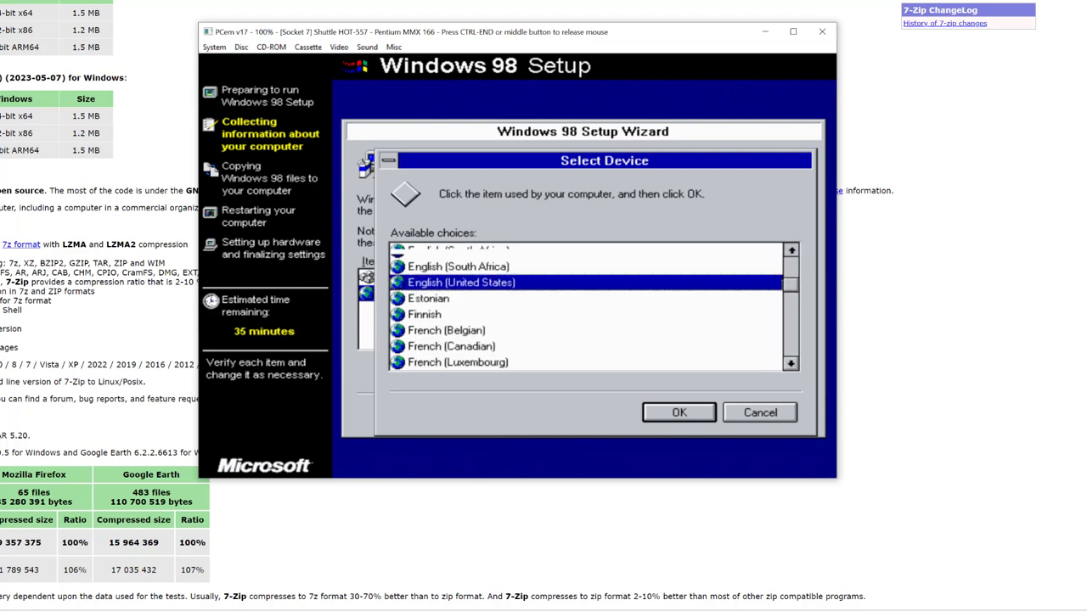
pyautogui.click(790, 253)
pyautogui.click(789, 253)
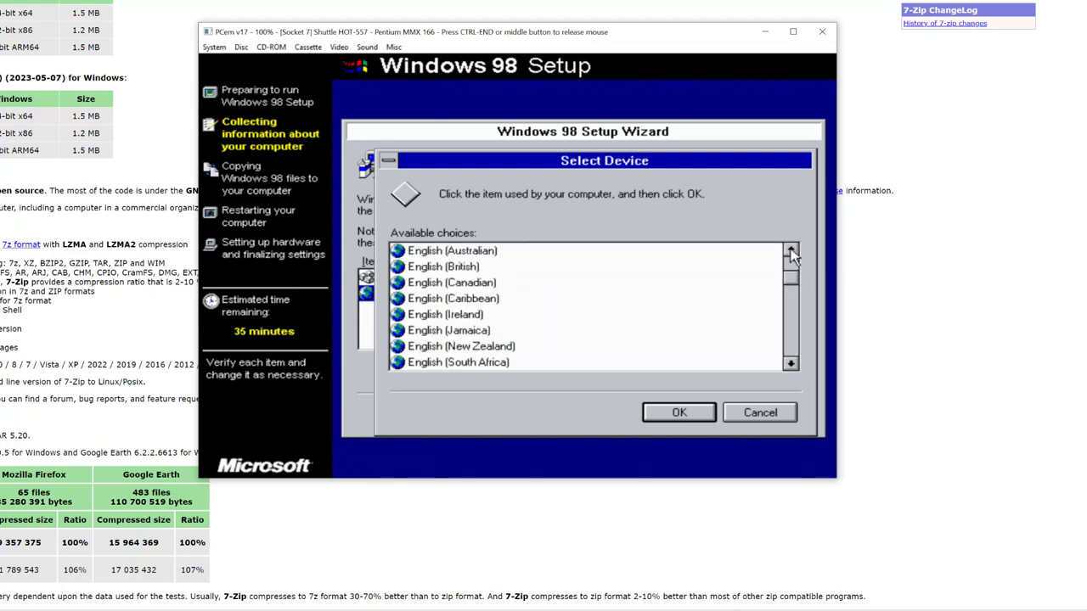
pyautogui.click(473, 270)
pyautogui.click(667, 410)
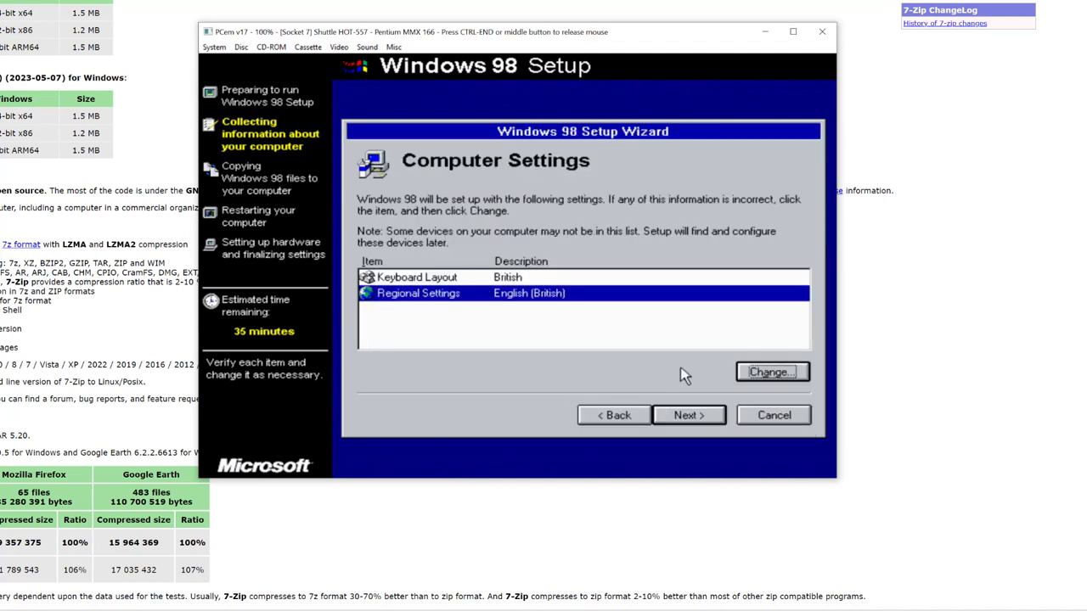
pyautogui.click(690, 417)
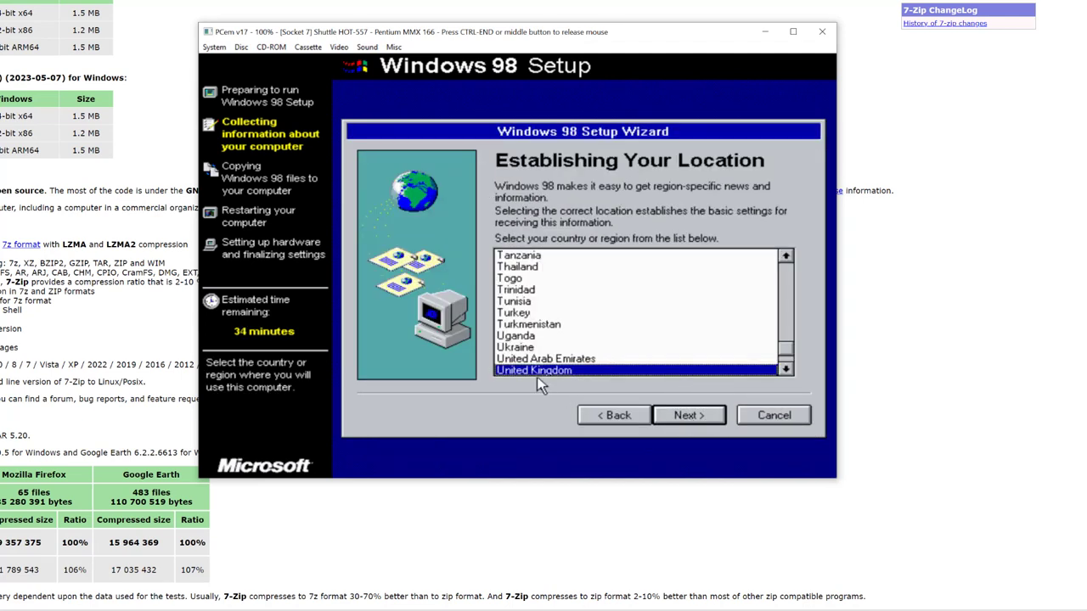
# Keep United Kingdom as the location and begin copying the Windows 98 files
pyautogui.click(689, 415)
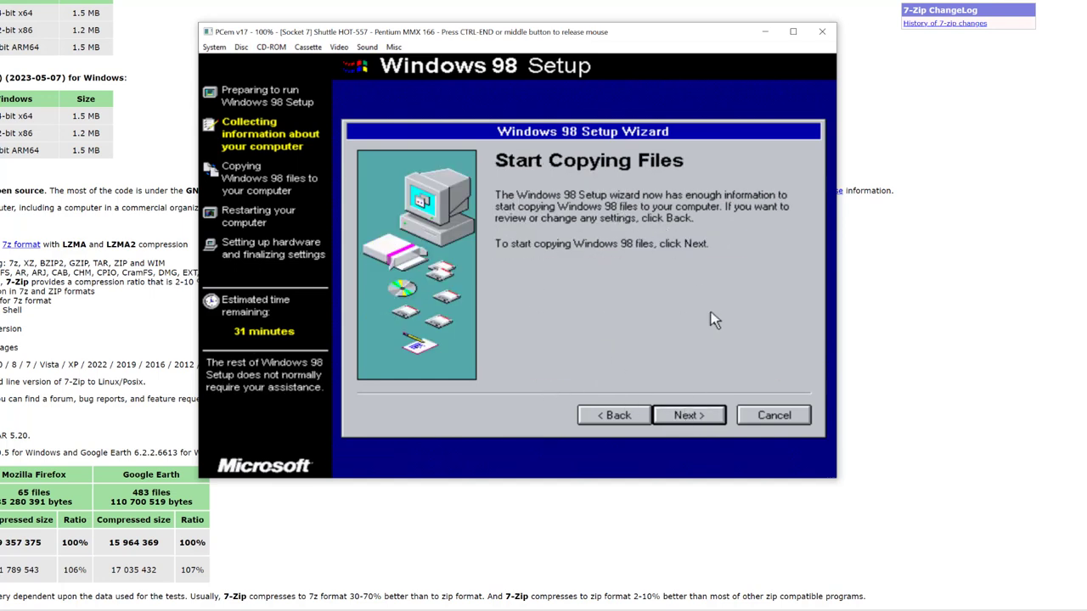
pyautogui.click(690, 416)
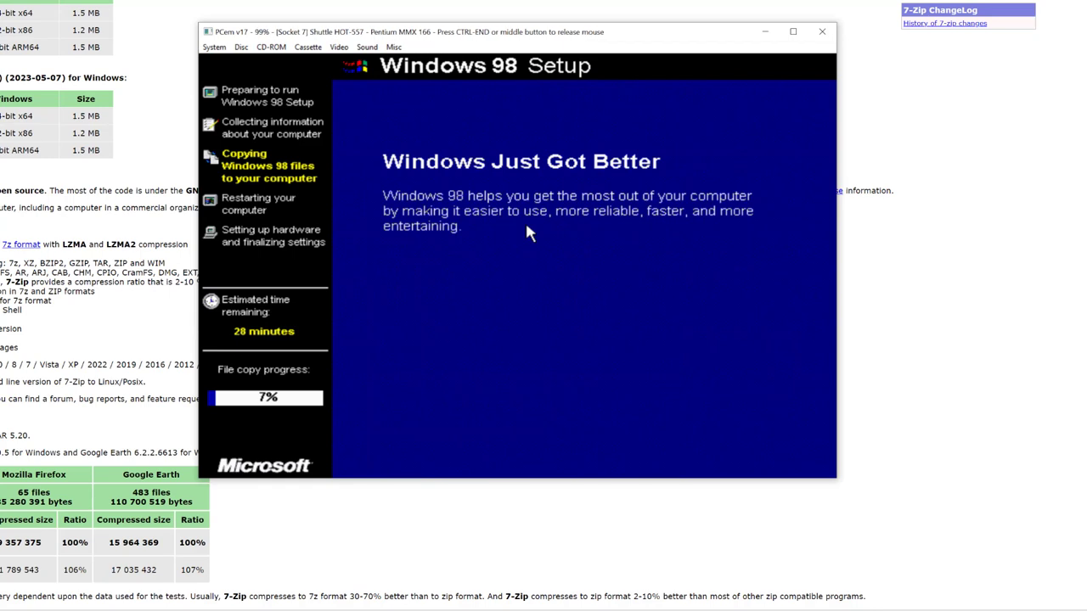
# Release the mouse with Ctrl+End, recapture it, and choose Restart Now
pyautogui.hotkey('ctrl', 'End')
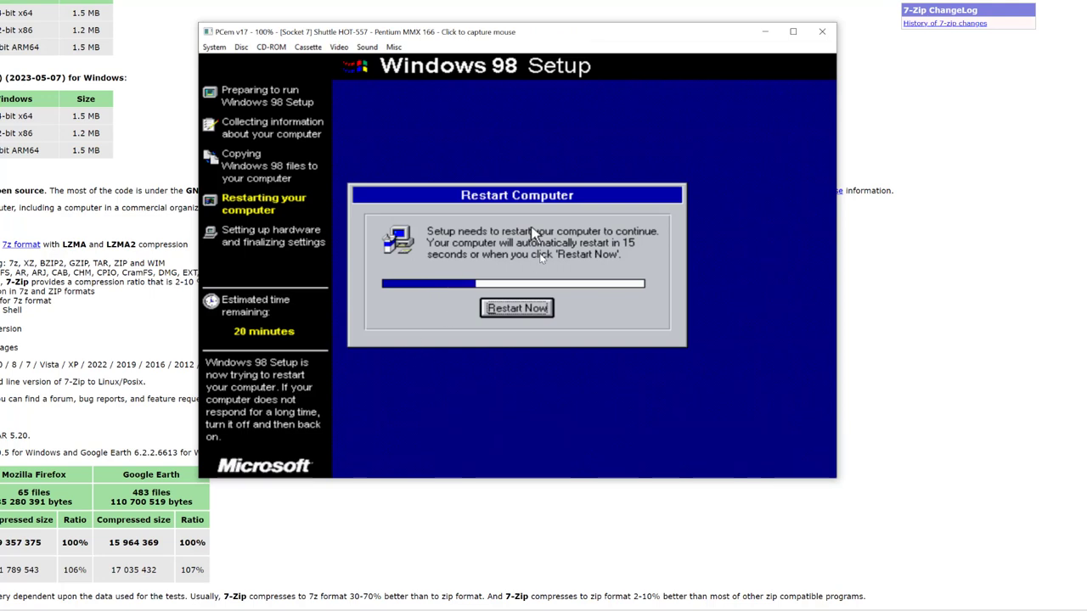
pyautogui.click(533, 231)
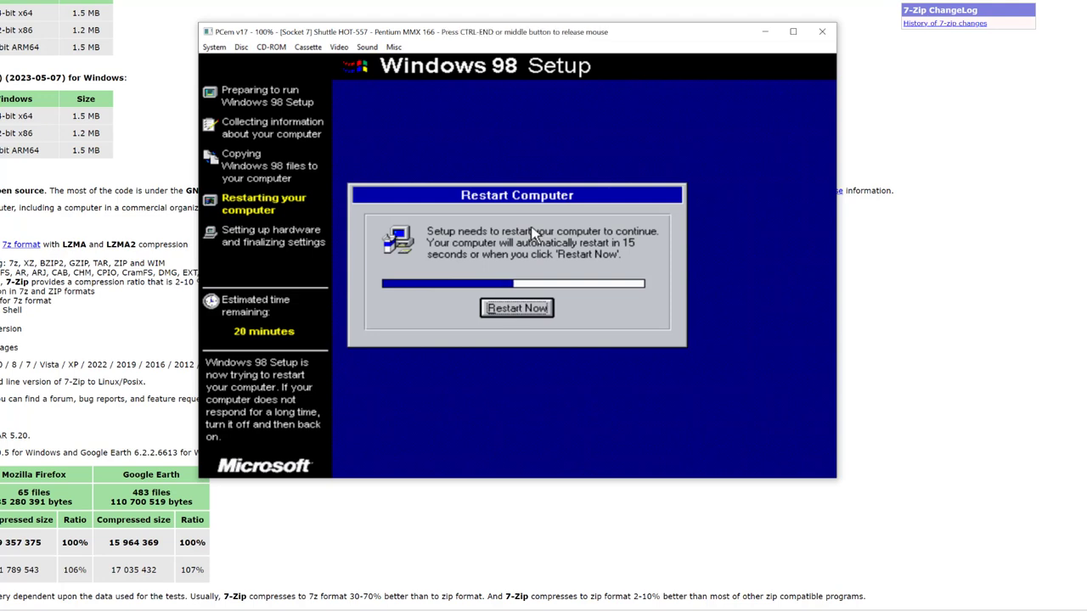
pyautogui.click(512, 309)
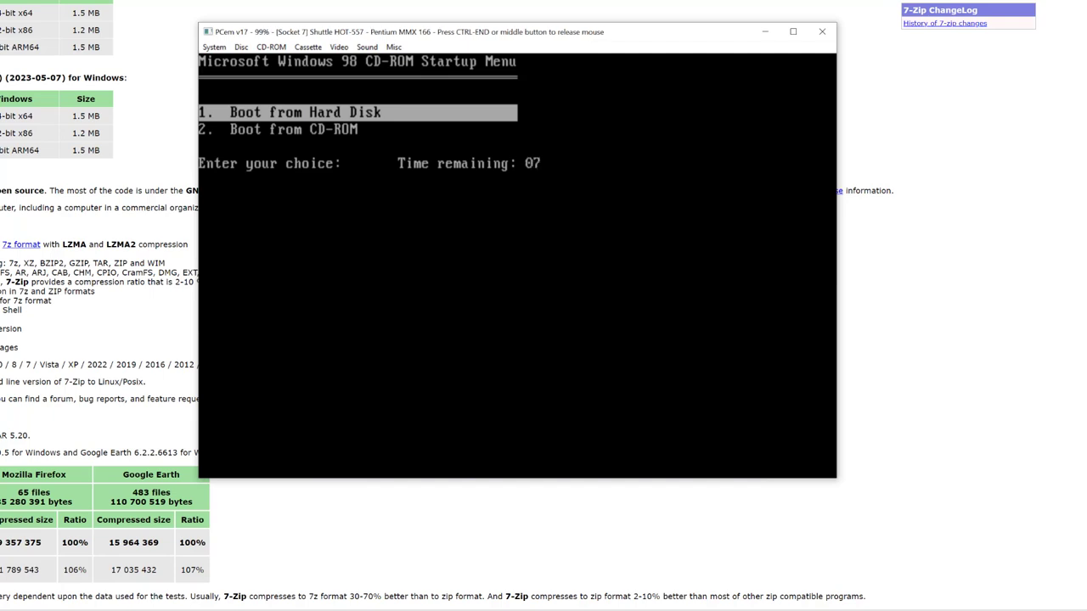
# Highlight option 1, Boot from Hard Disk, on the CD-ROM startup menu
pyautogui.press('Down')
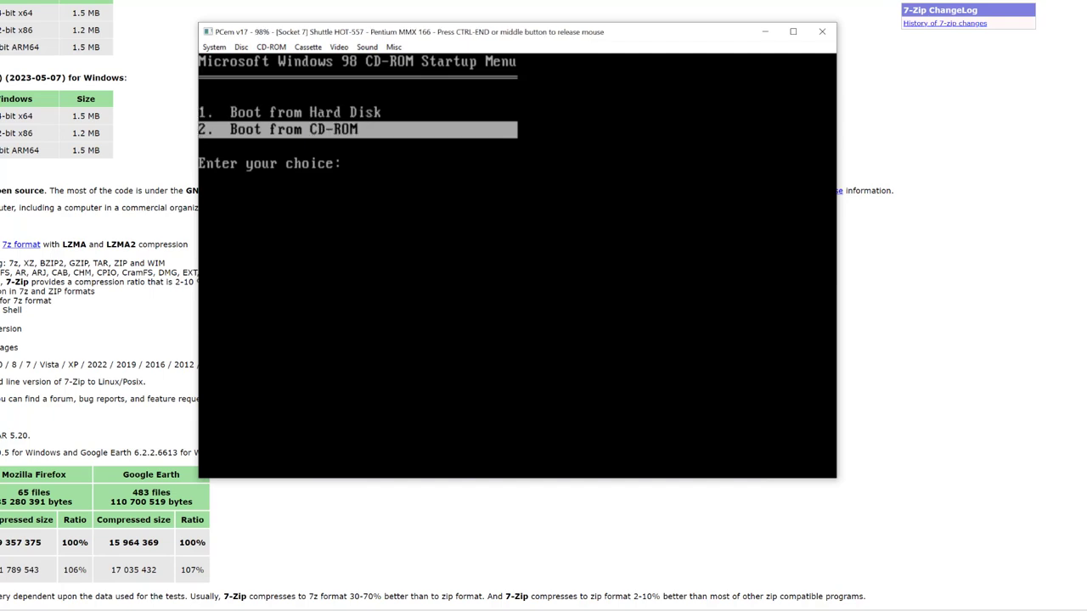
pyautogui.press('Up')
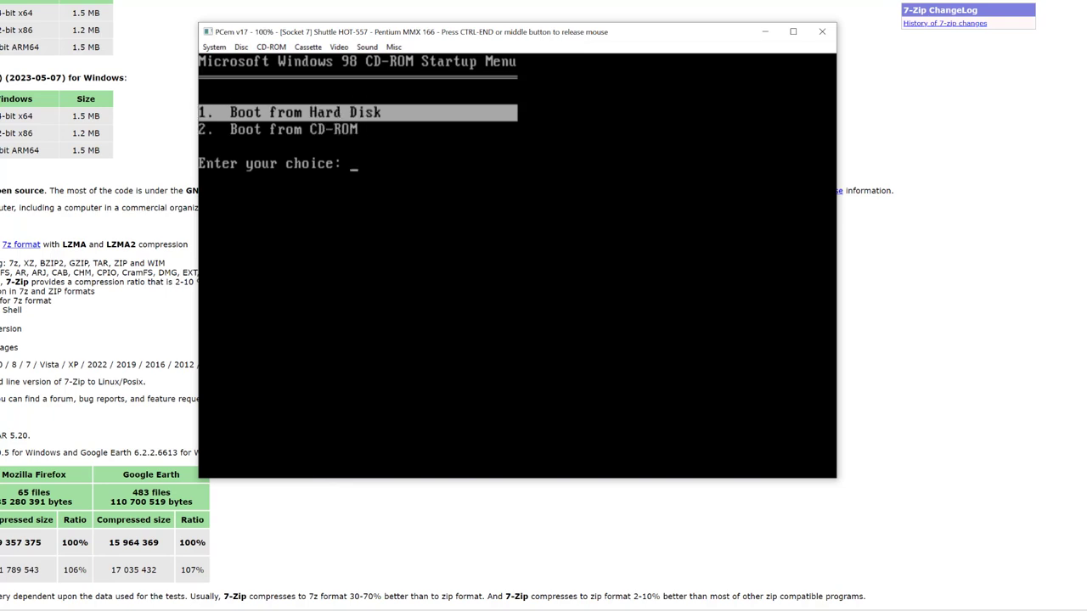